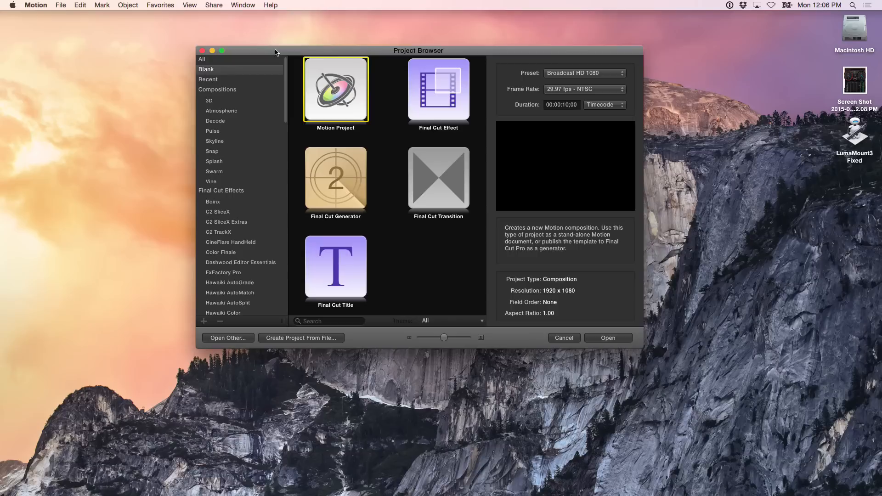
Create a new Final Cut Title project and maximize the window
click(340, 268)
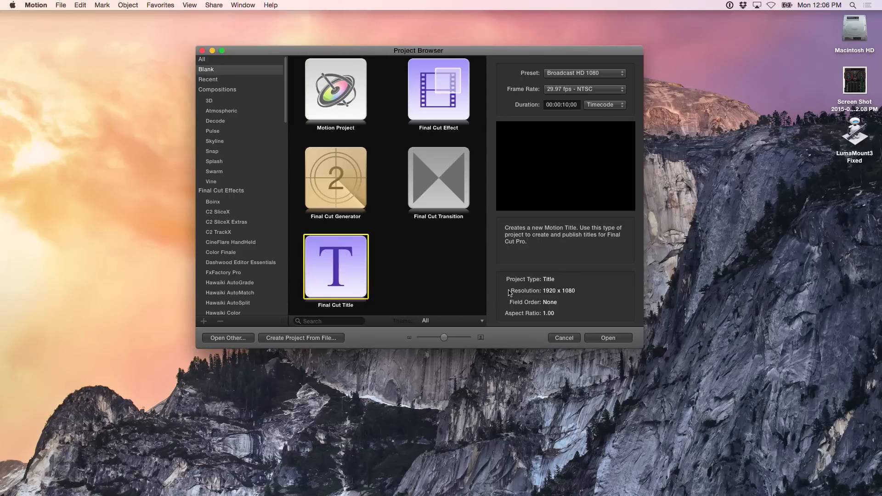
click(608, 338)
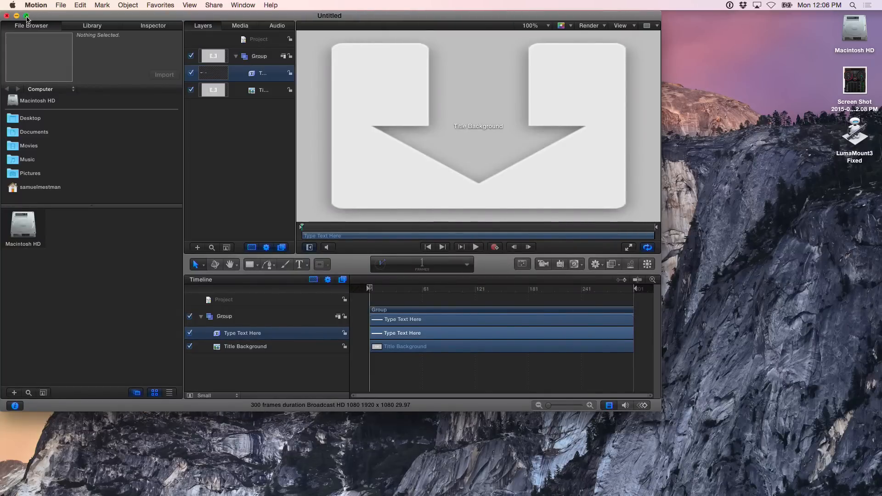
click(26, 16)
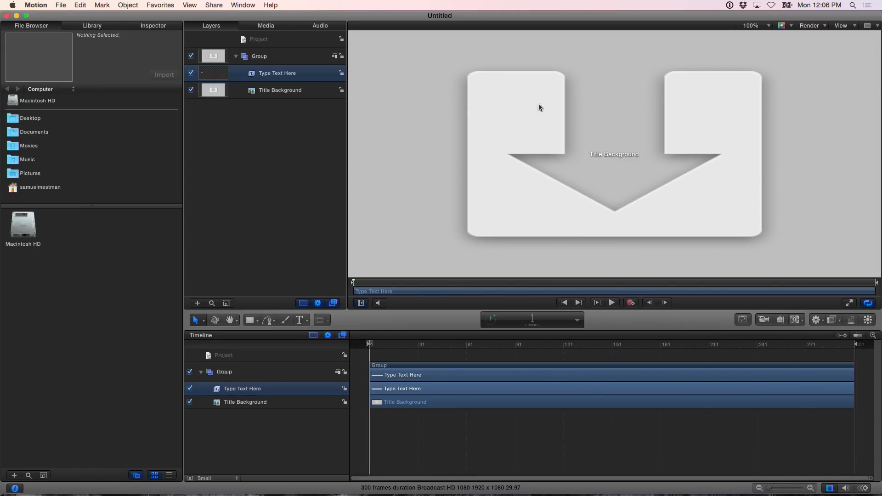
Draw a rectangle over the title text line near the canvas bottom
click(753, 27)
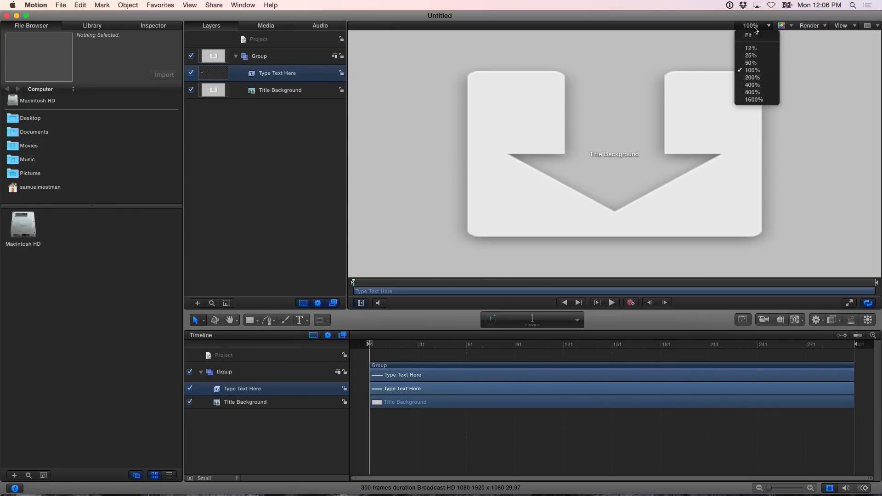
click(754, 36)
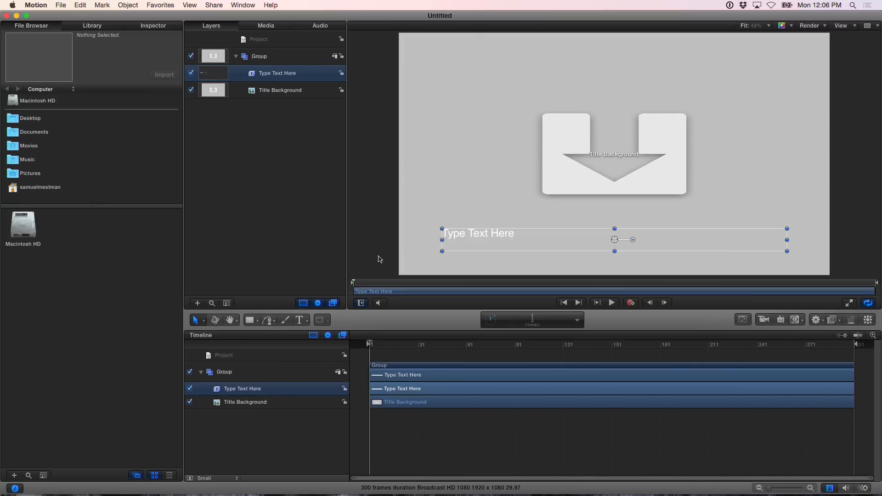
click(250, 320)
mouse_move(434, 224)
mouse_down()
mouse_move(537, 246)
mouse_move(614, 243)
mouse_up()
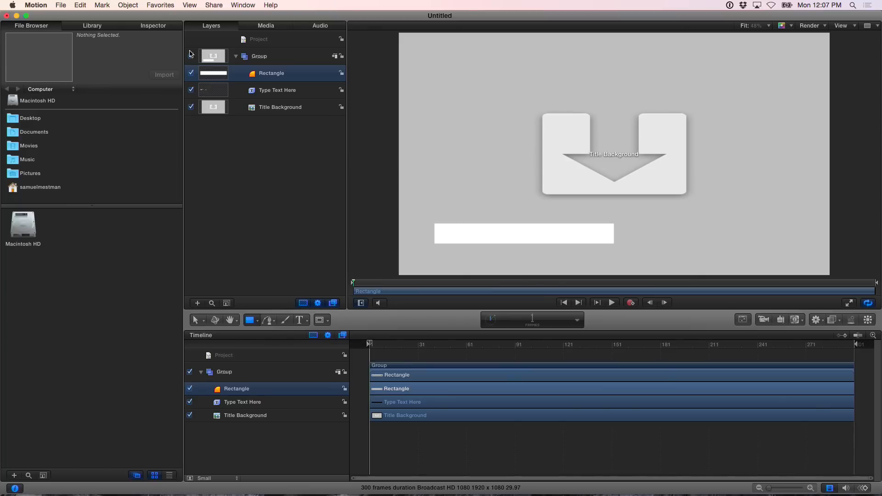
Fill the rectangle with blue and set its fill opacity to 78.43%
click(158, 30)
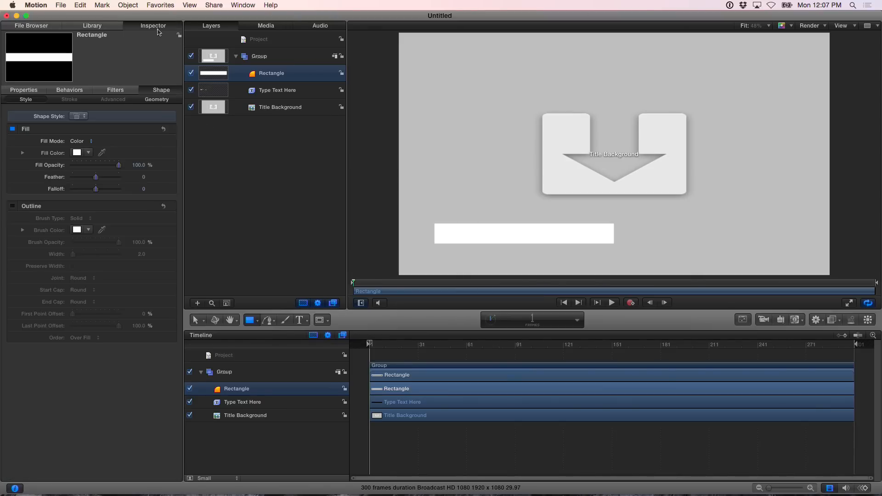
click(76, 153)
drag(173, 299, 172, 342)
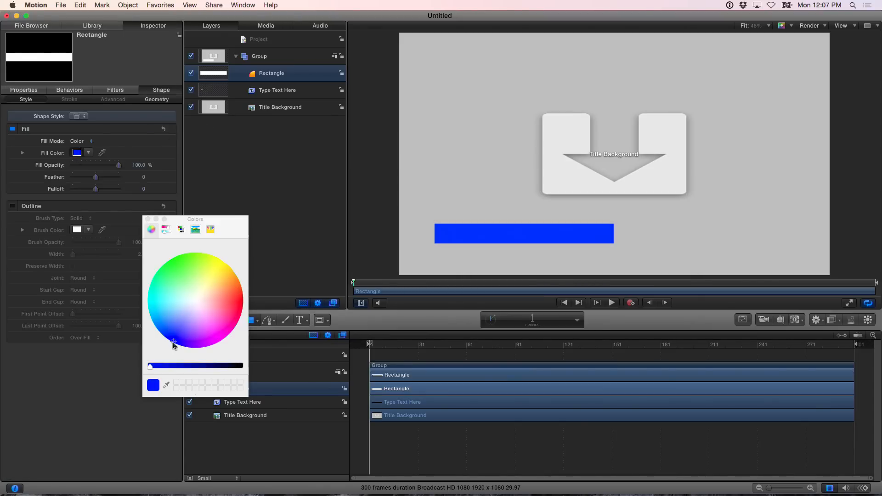
click(148, 219)
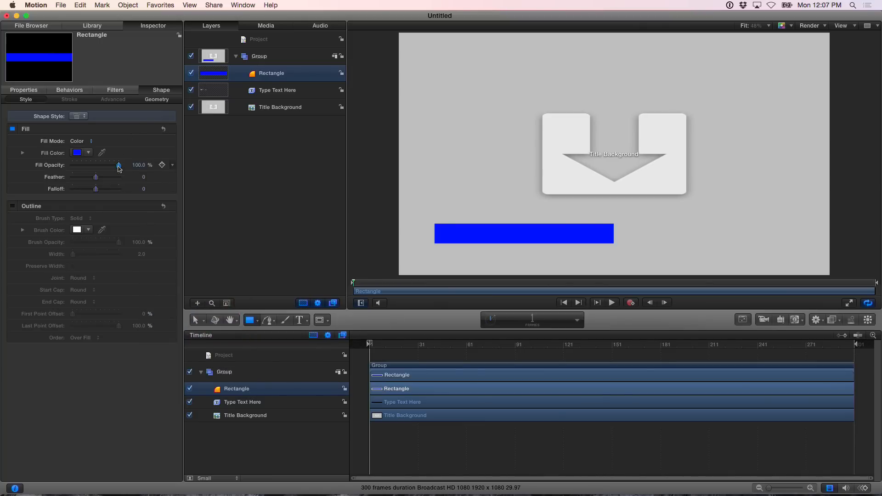
drag(120, 164, 109, 165)
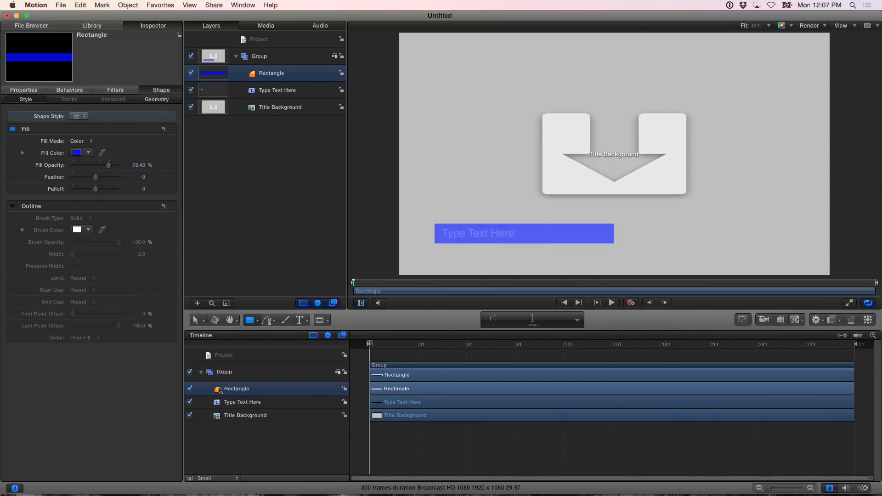
Move the rectangle layer beneath the title text layer
drag(219, 392, 219, 408)
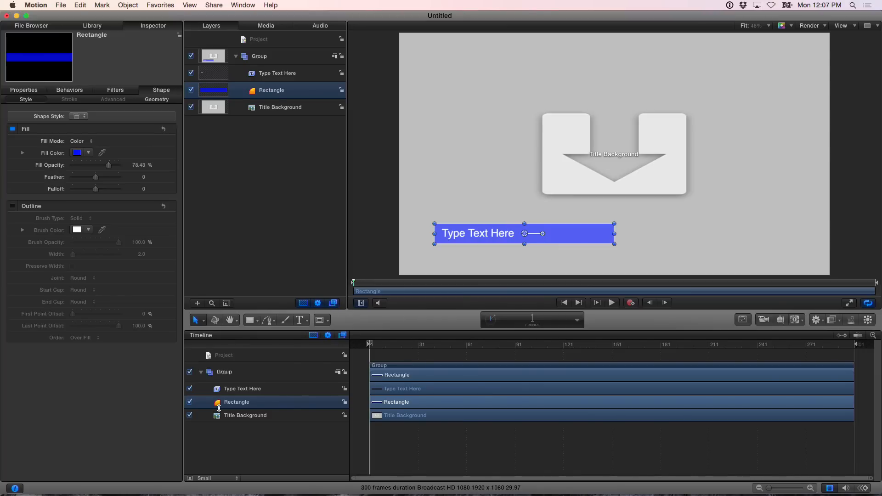
double_click(460, 237)
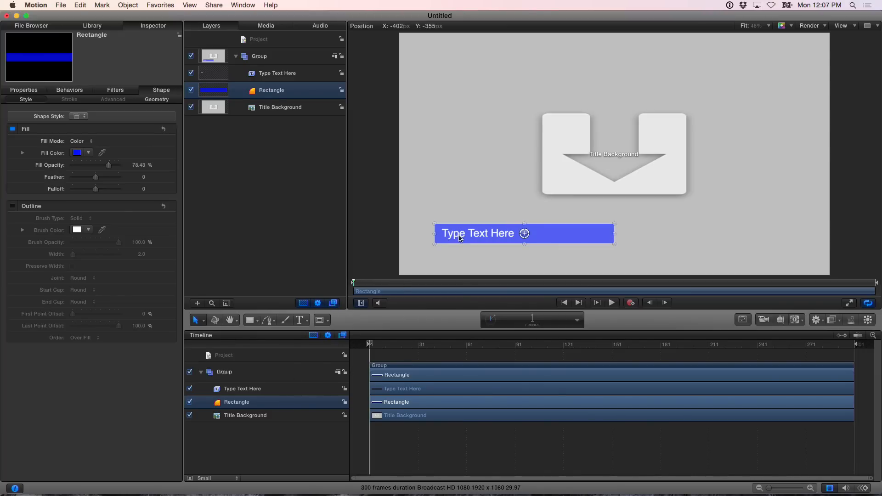
Replace the title text with "This is my text"
click(265, 392)
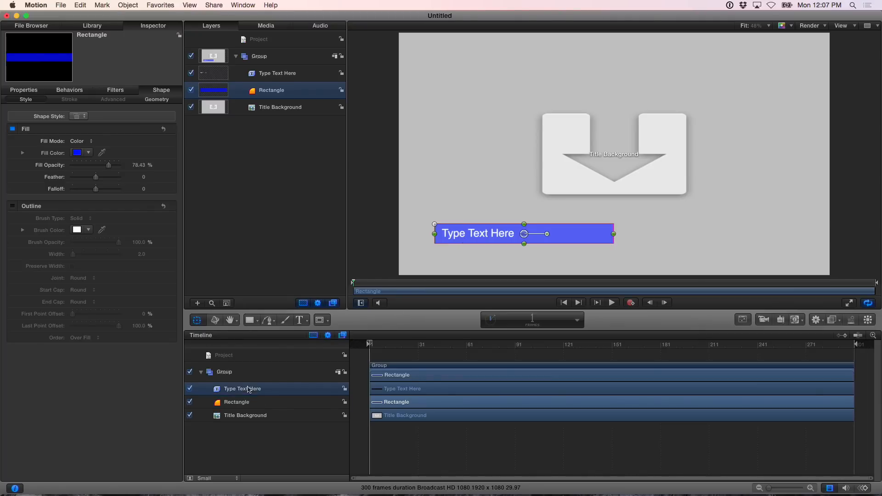
double_click(460, 234)
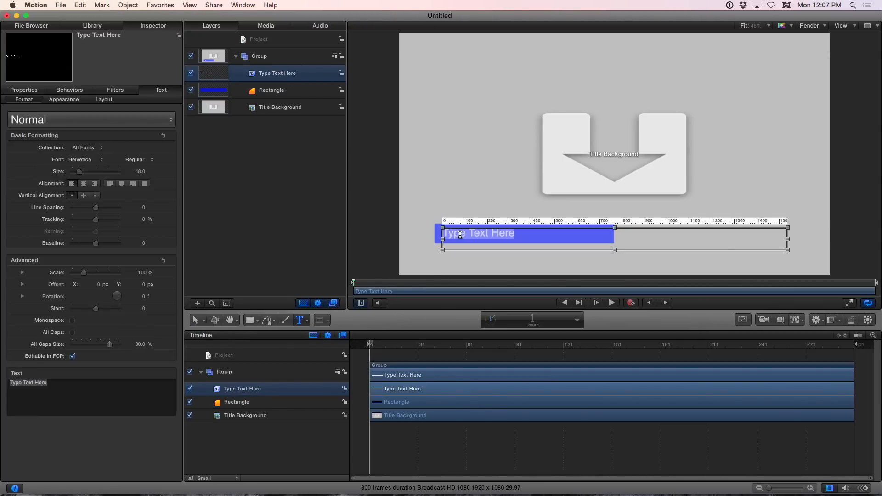
text(This is my text)
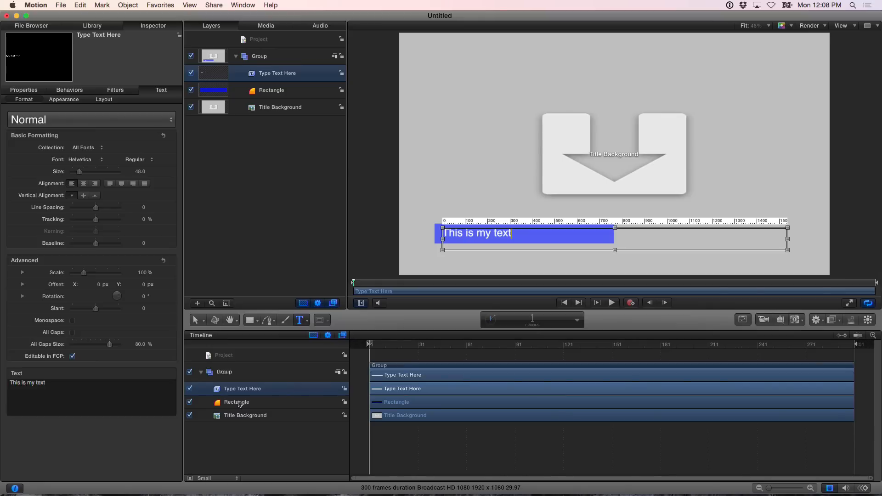
Scale the rectangle to 155%
click(237, 403)
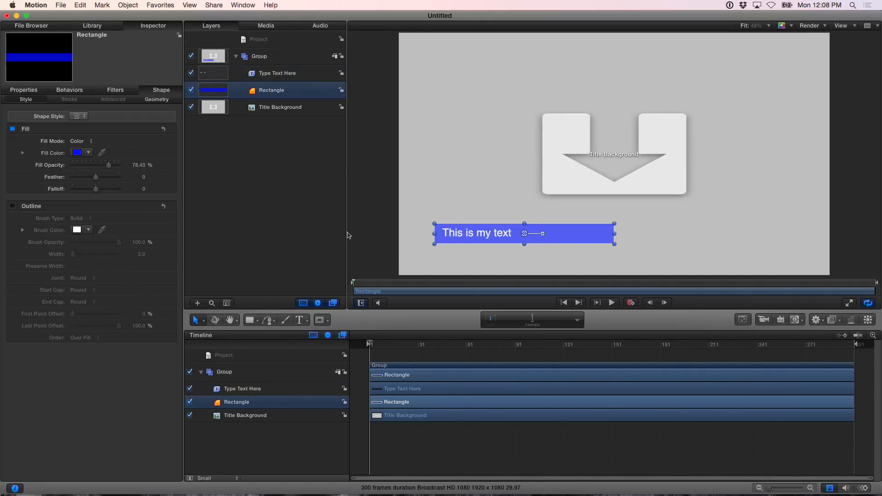
click(28, 93)
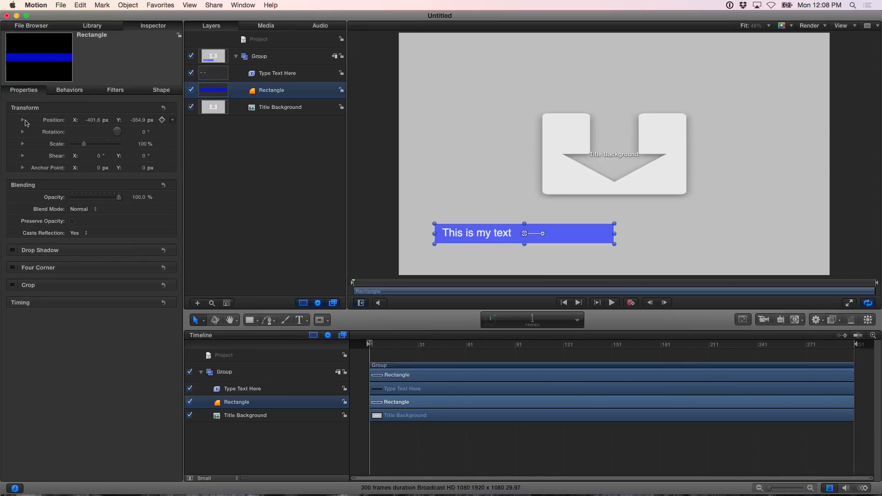
click(22, 120)
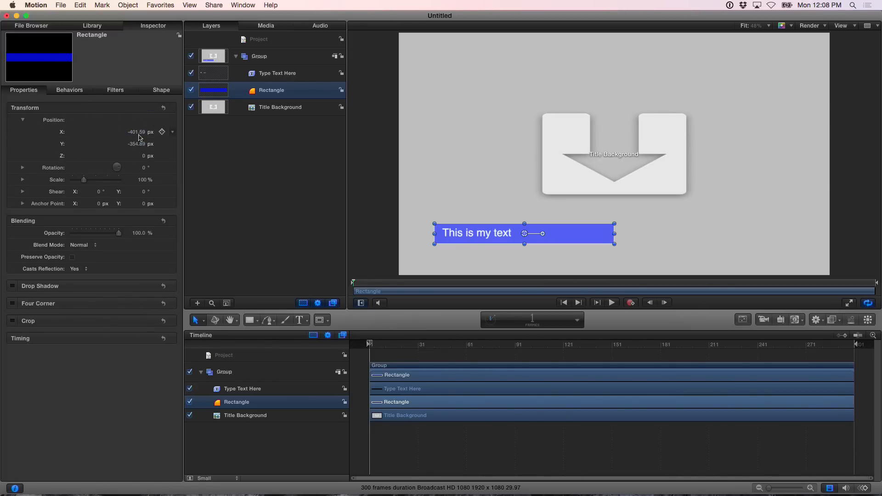
click(23, 121)
click(23, 144)
mouse_move(84, 157)
mouse_down()
mouse_move(95, 159)
mouse_move(99, 148)
mouse_up()
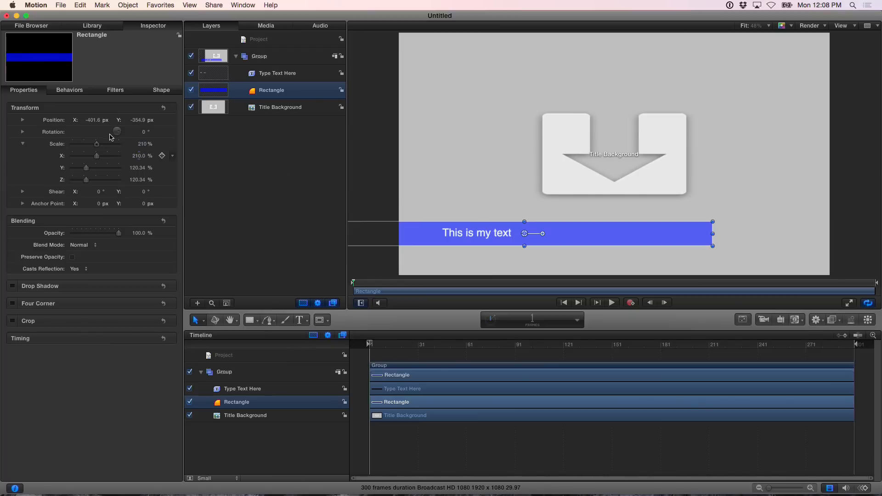
drag(96, 146, 90, 146)
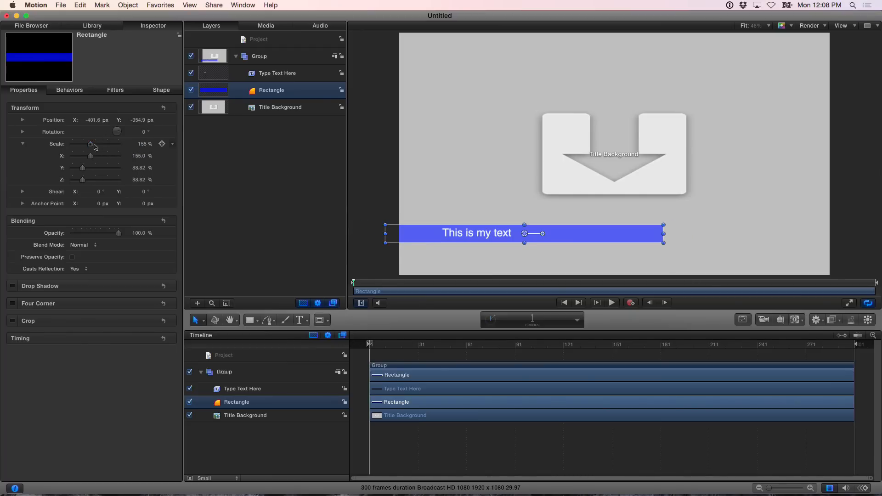
Delete the rectangle layer
click(174, 147)
click(184, 152)
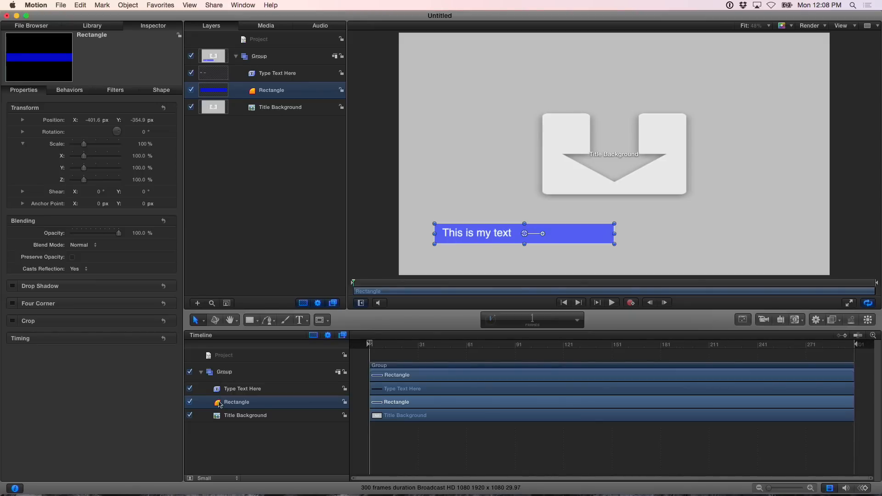
key(Delete)
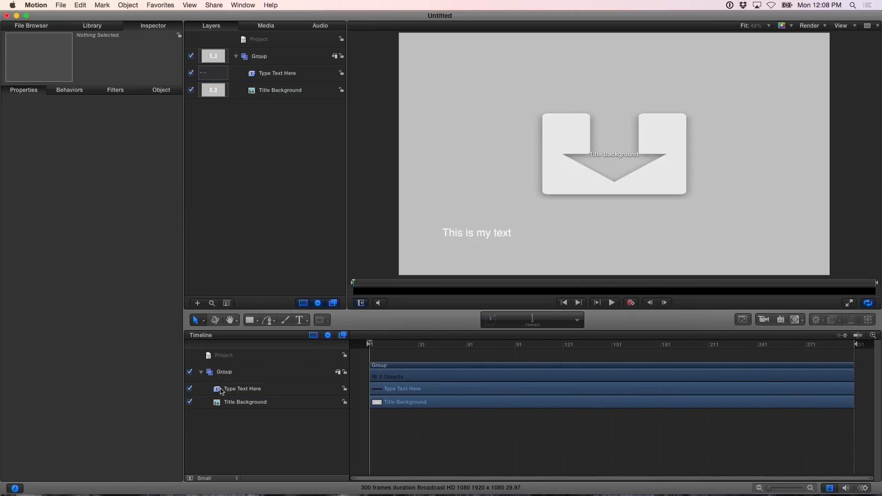
Make a clone layer of the title text layer
click(222, 391)
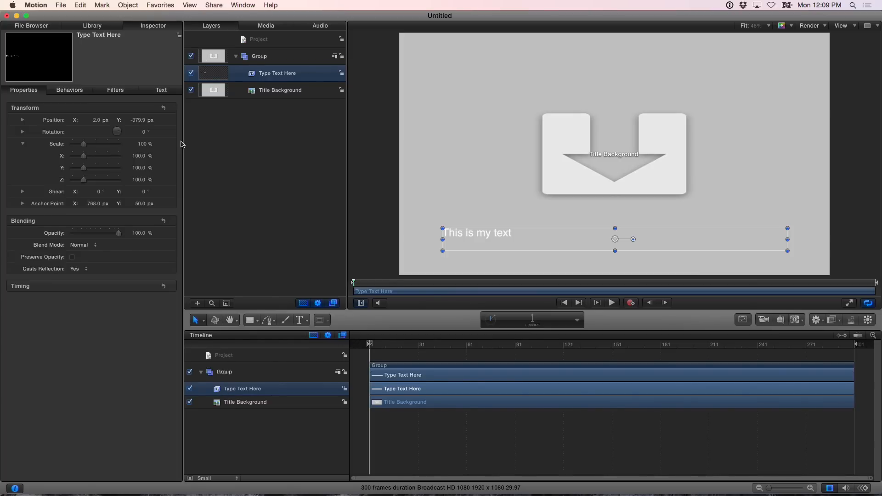
click(128, 5)
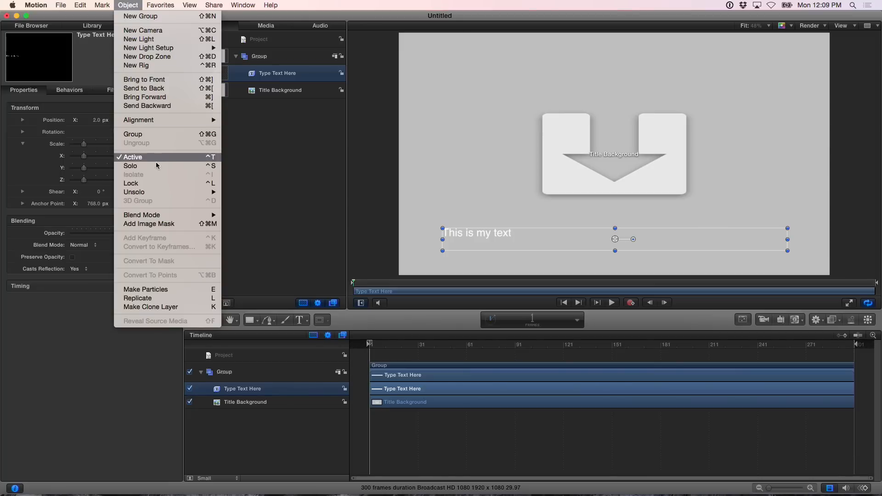
click(170, 307)
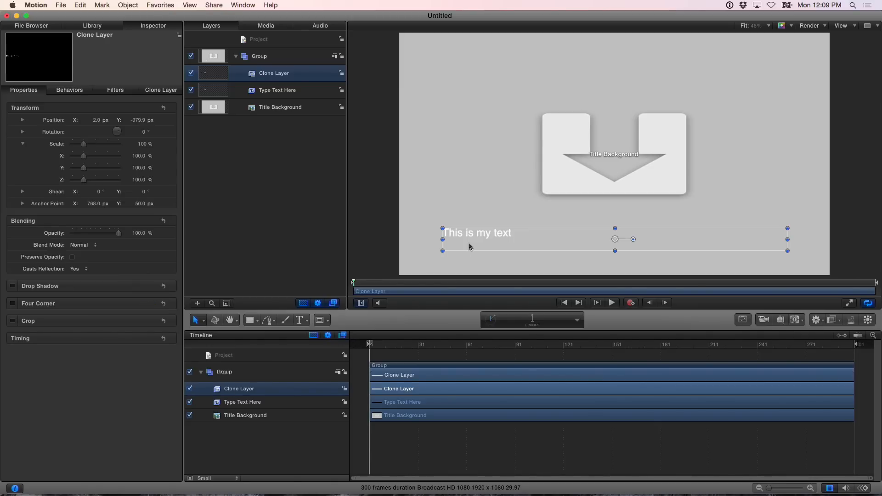
Move the clone layer to the top of the canvas, then undo the move
mouse_move(465, 236)
mouse_down()
mouse_move(468, 245)
mouse_move(465, 89)
mouse_move(468, 64)
mouse_move(475, 61)
mouse_up()
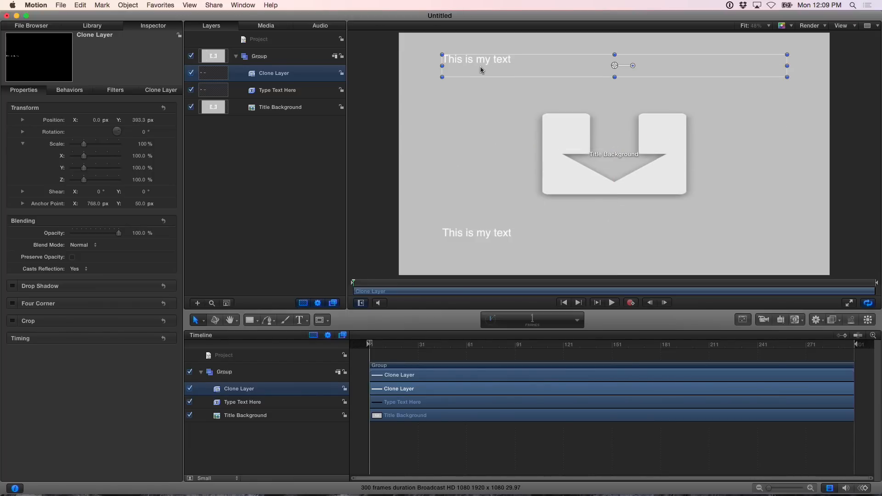
click(82, 5)
click(85, 16)
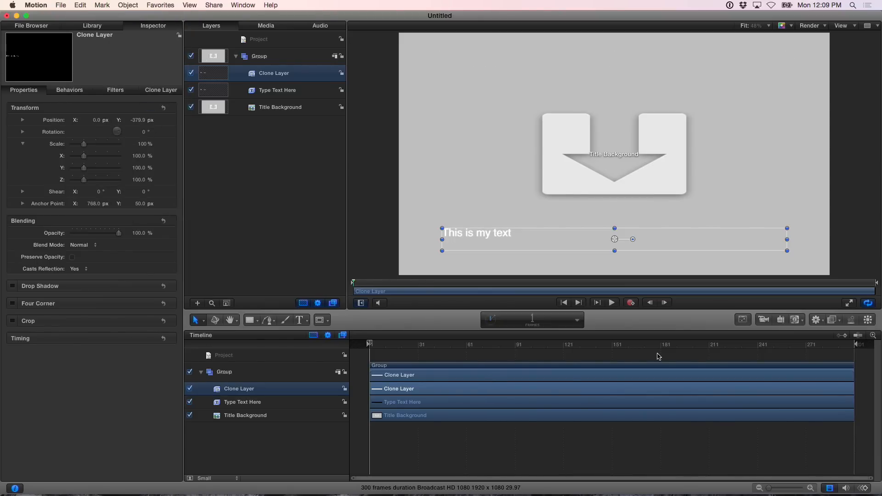
Apply a Simple Border filter to the clone layer and set its width to 100
click(836, 323)
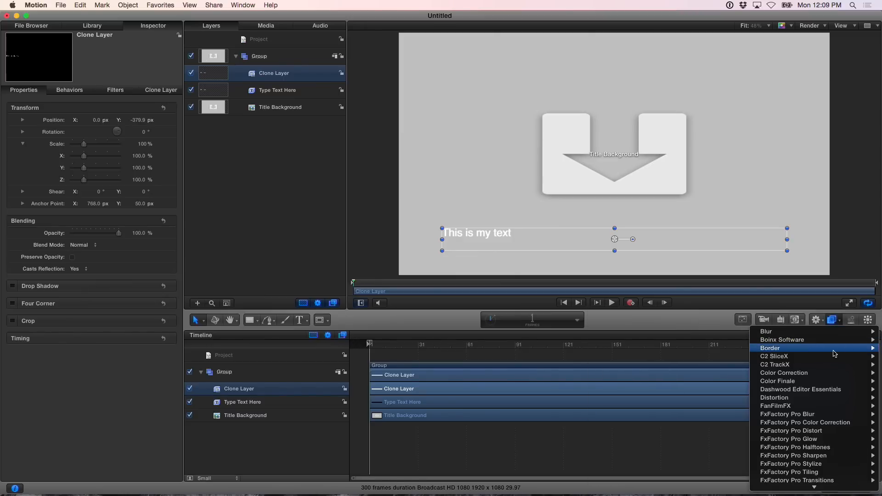
mouse_move(834, 350)
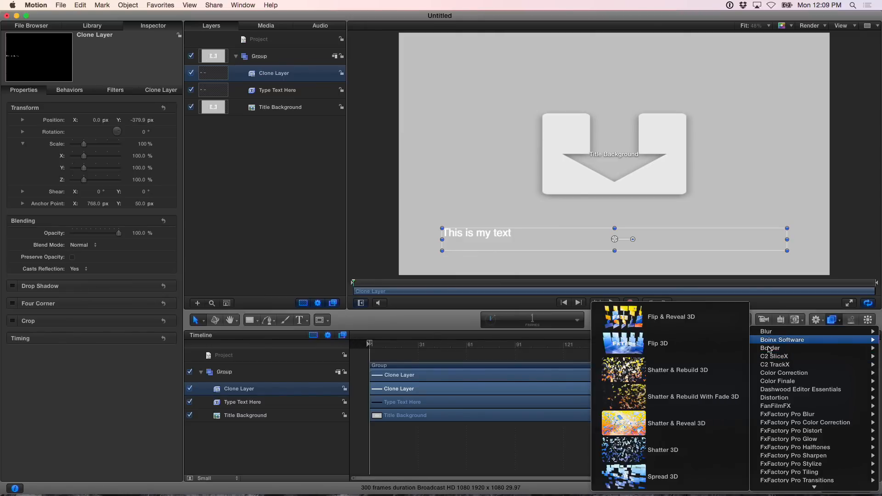
mouse_move(768, 349)
click(718, 356)
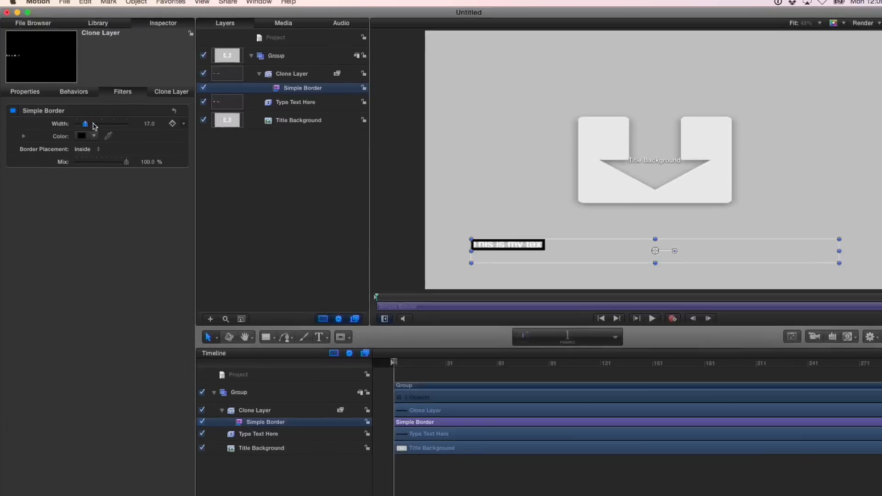
drag(77, 120, 150, 136)
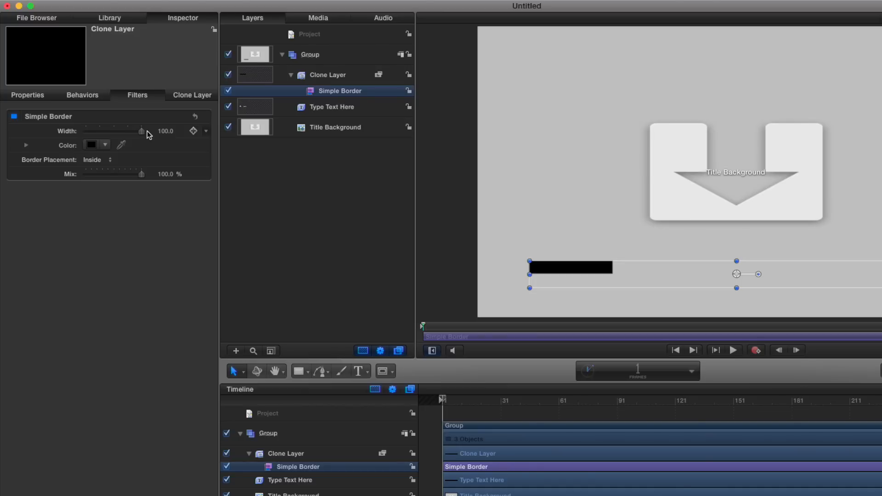
Move the clone layer below the title text layer
click(262, 455)
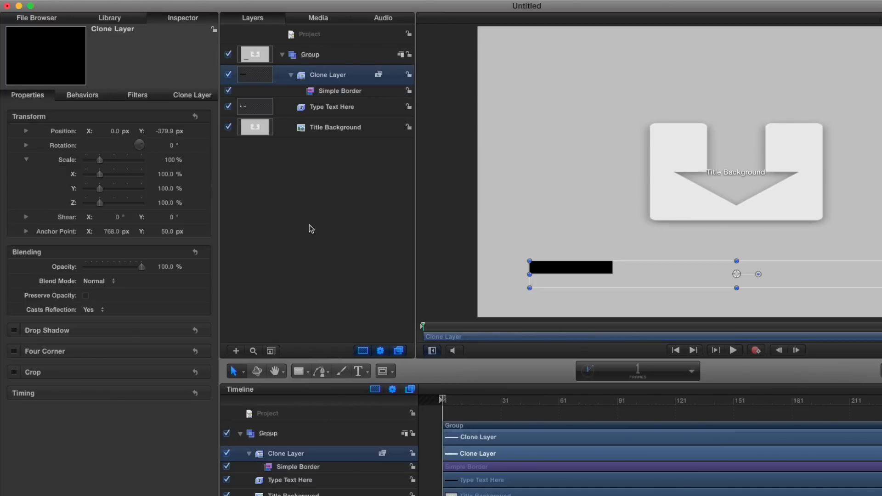
drag(304, 78, 303, 117)
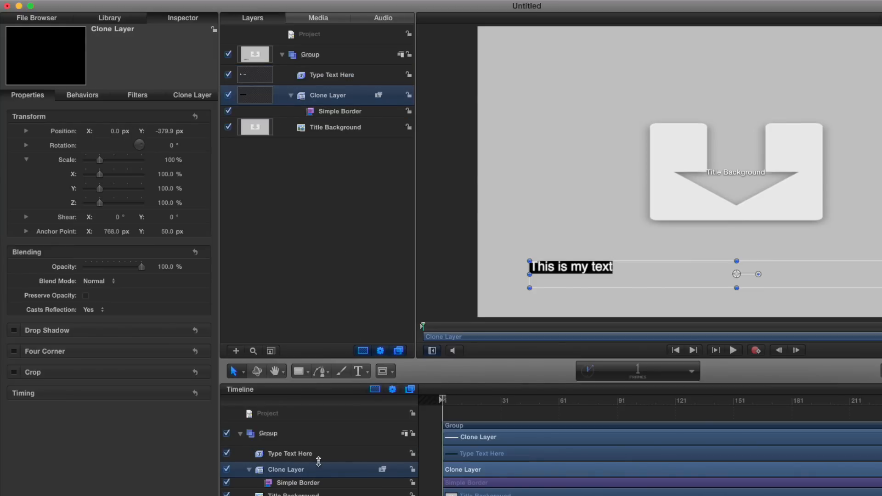
Change the title text to "This is my text in a title"
click(301, 455)
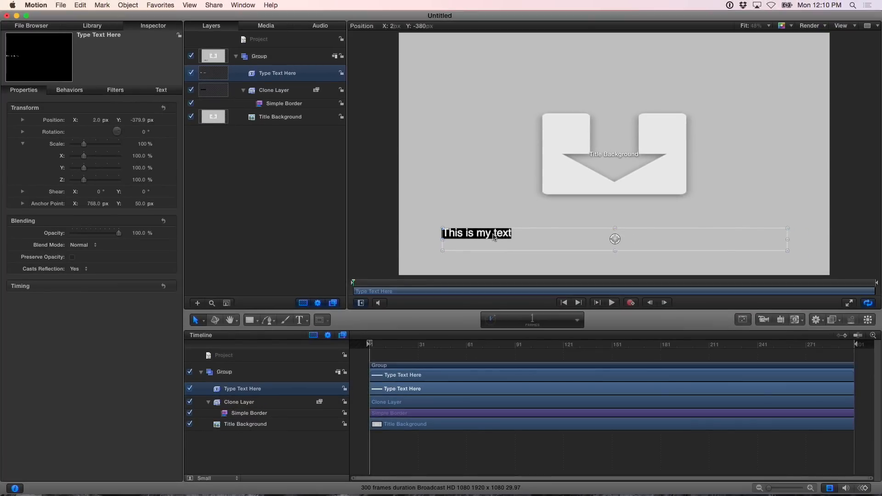
double_click(590, 268)
text(This)
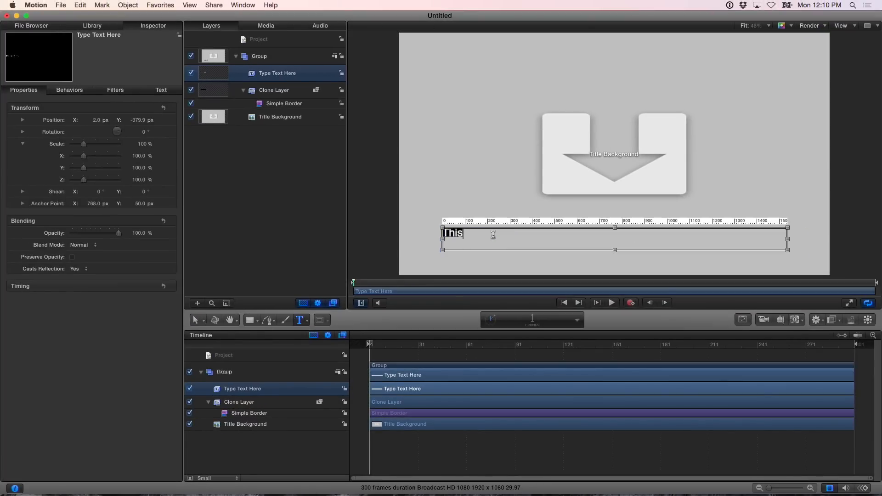
text( is my tex)
text(t i)
text(n Tit)
text(le)
key(BackSpace)
key(BackSpace)
key(BackSpace)
text(a)
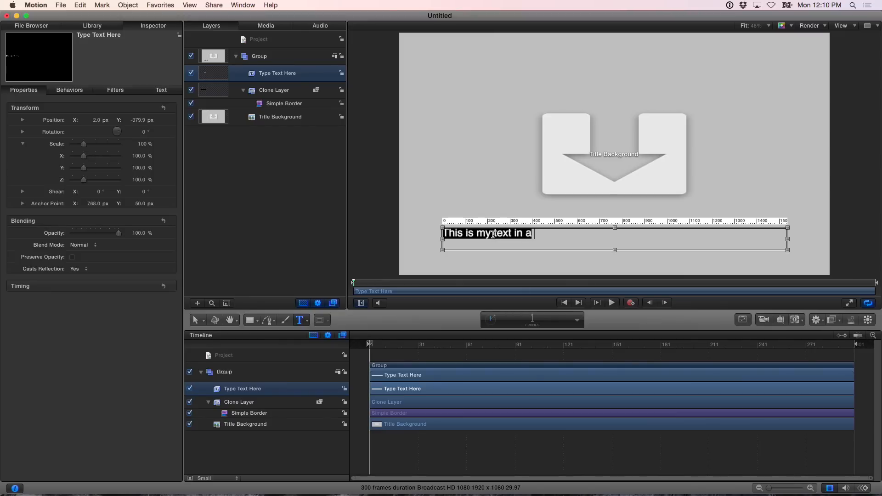
text( title)
Select all the title text and set its font size to 72
double_click(495, 234)
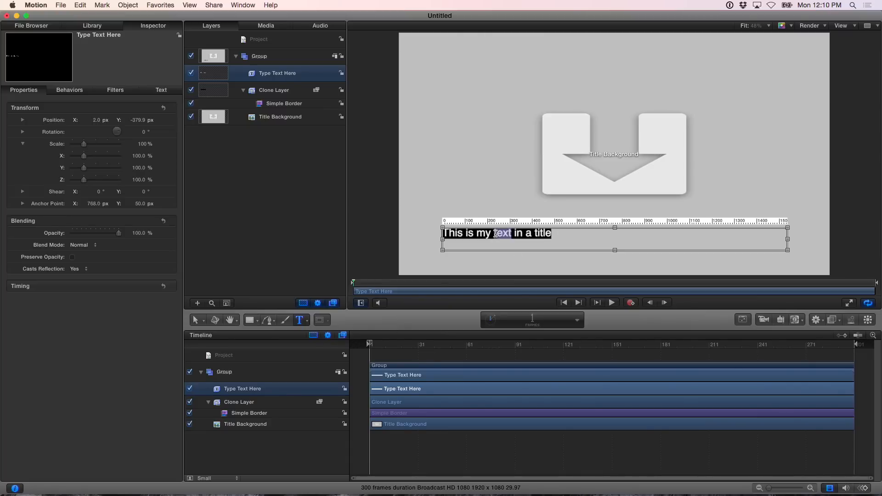
triple_click(495, 234)
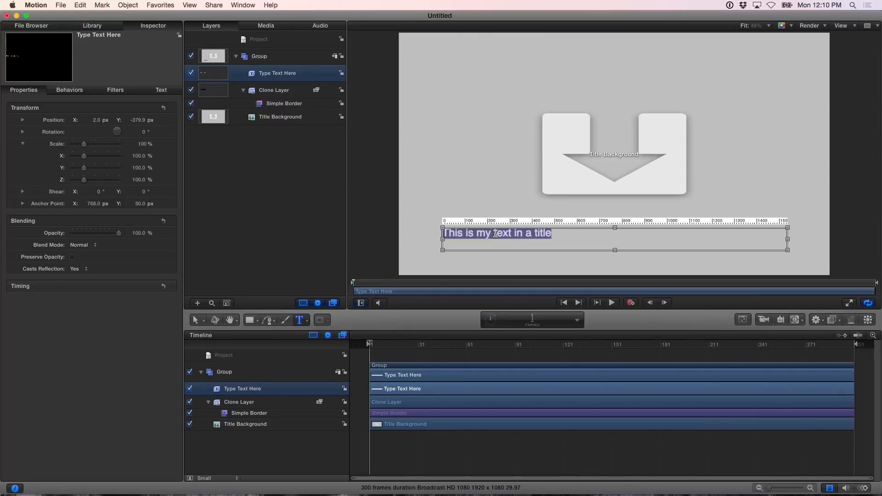
click(161, 90)
drag(80, 173, 86, 173)
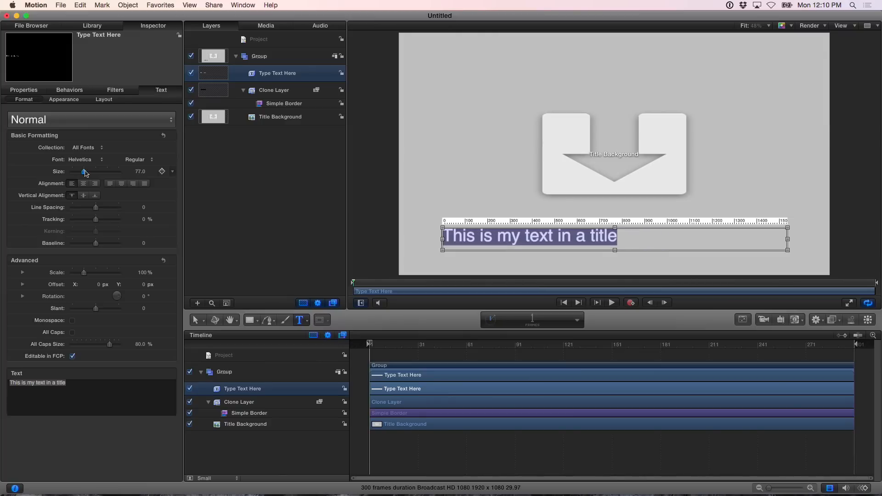
click(148, 171)
text(72)
key(Return)
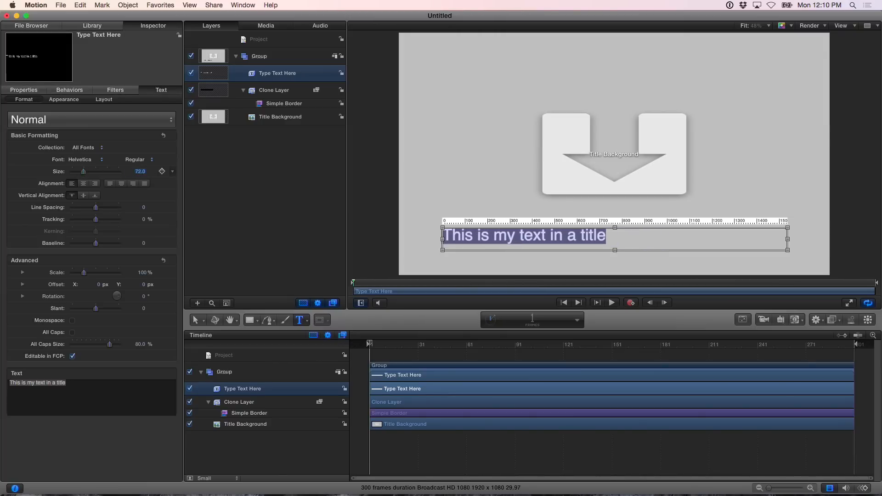
Make a second clone layer of the title text layer
click(377, 346)
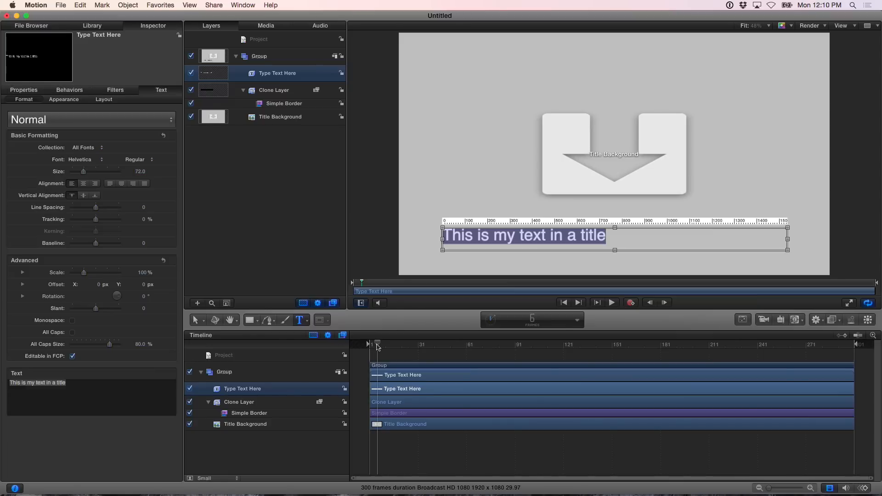
click(220, 376)
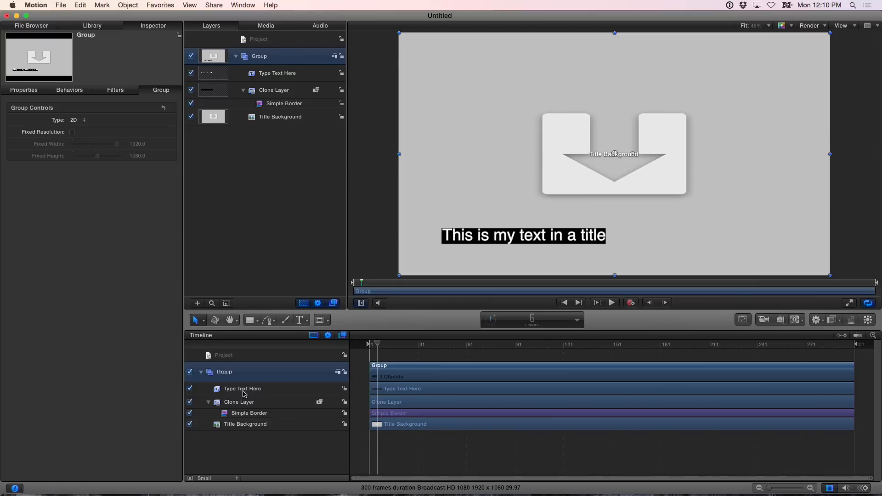
click(224, 389)
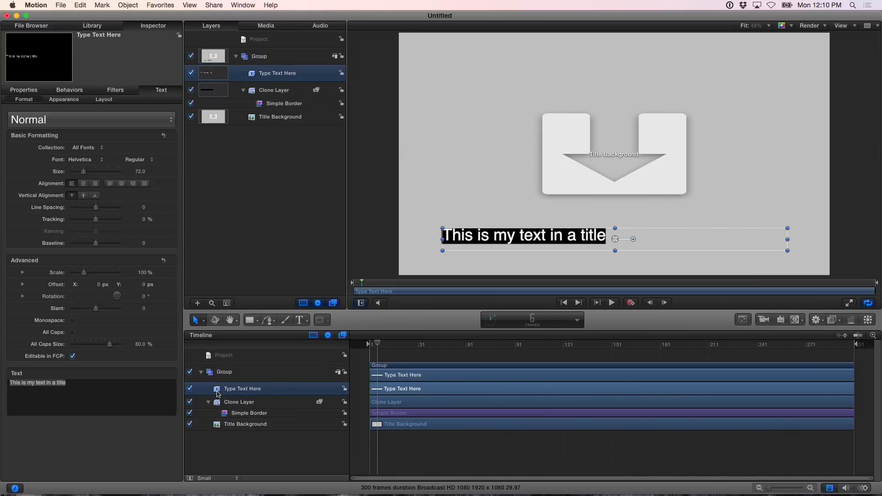
click(131, 5)
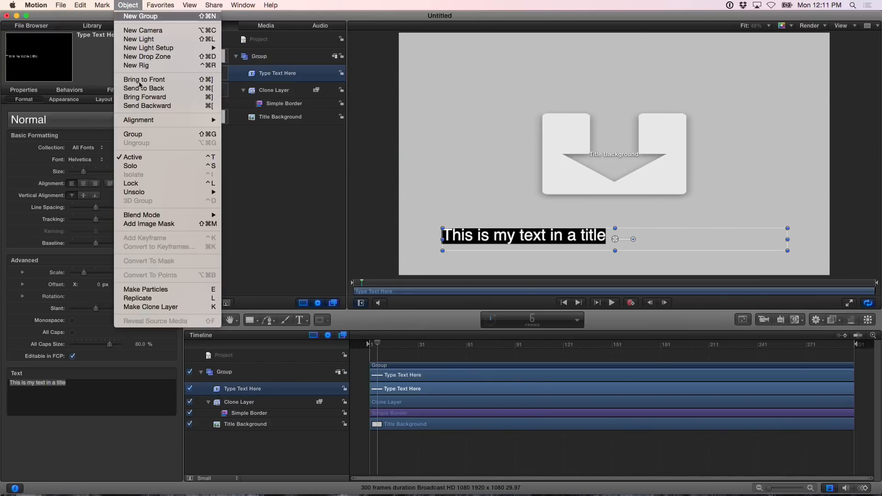
click(161, 307)
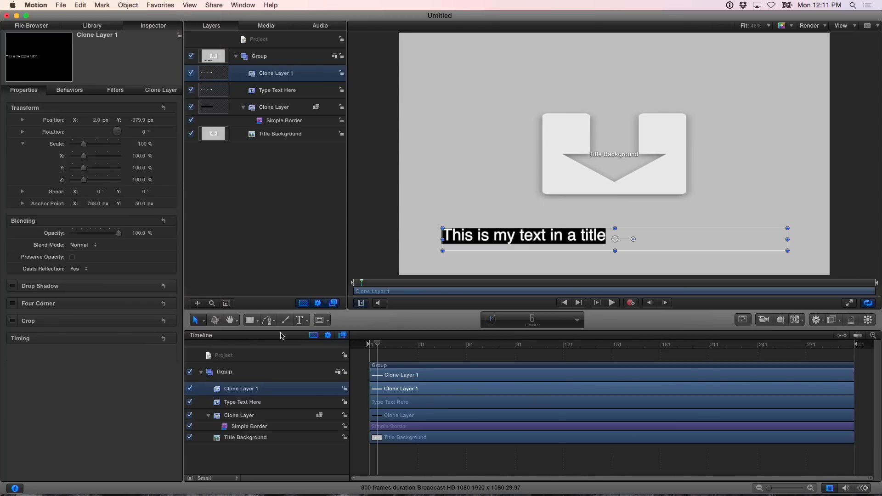
Move the new clone layer just above Title Background and apply a Simple Border filter to it
drag(219, 393, 215, 436)
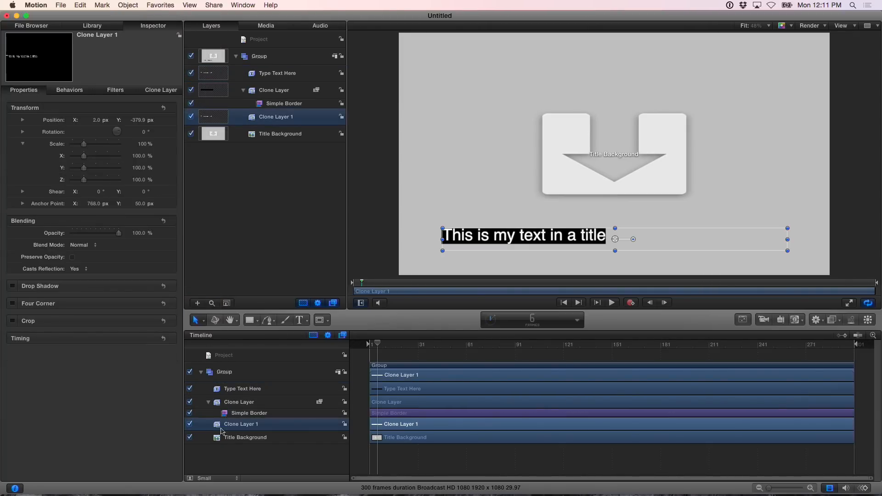
click(832, 320)
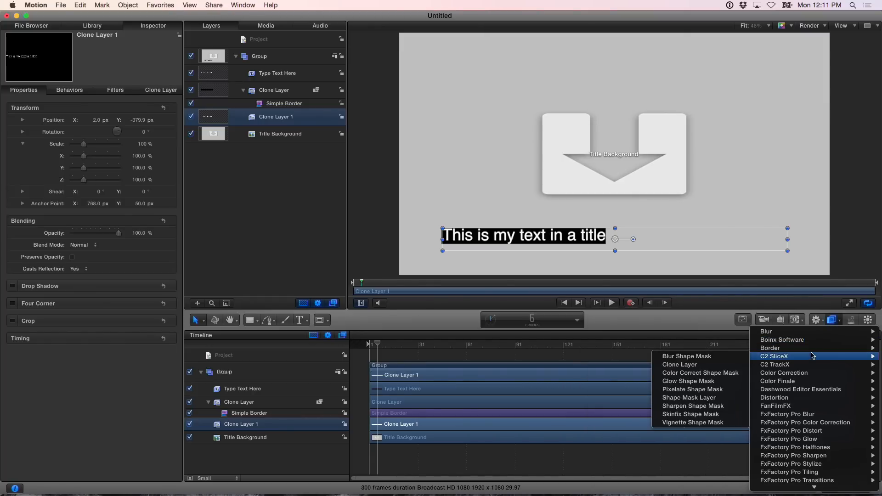
mouse_move(812, 353)
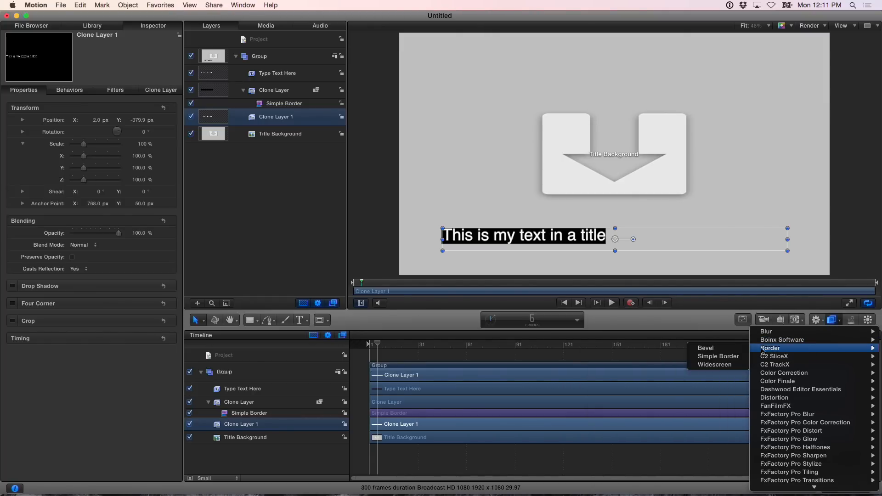
click(734, 360)
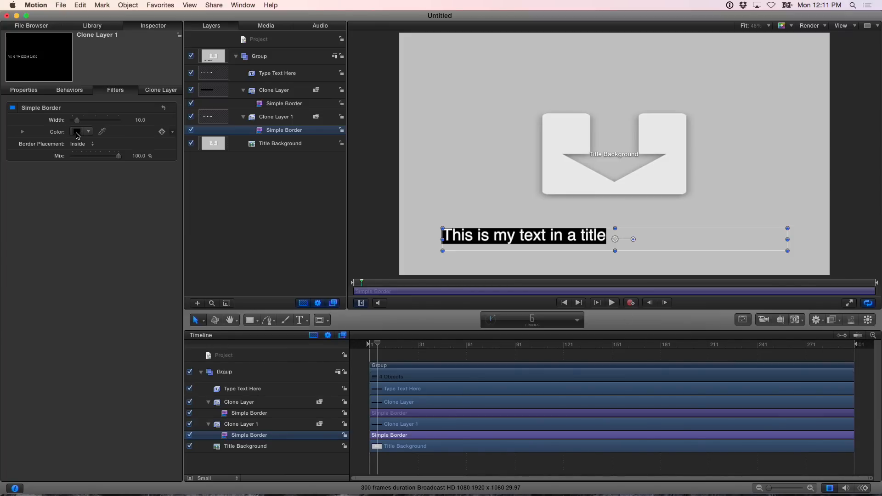
Set the second clone's border color to pink
click(77, 132)
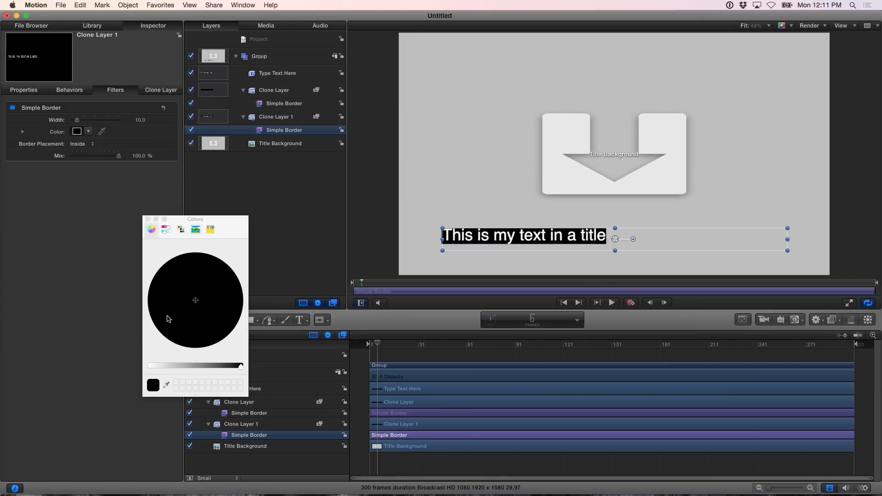
drag(187, 305, 219, 302)
drag(182, 365, 160, 366)
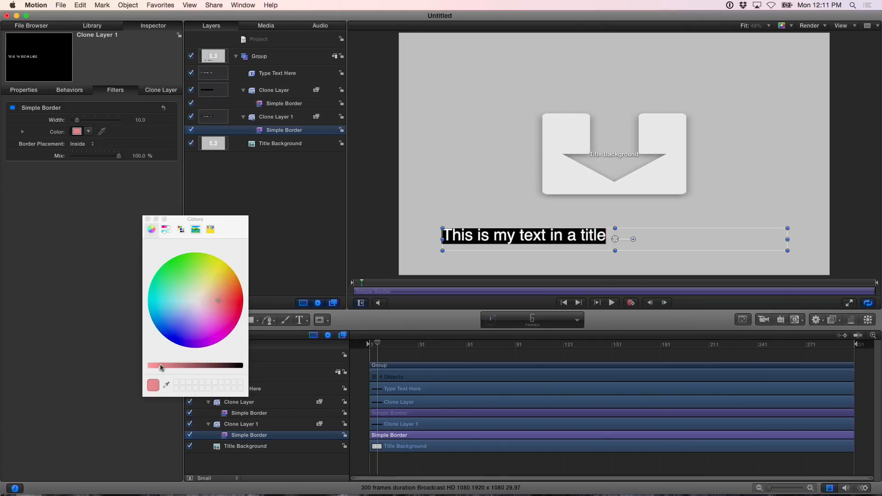
click(148, 219)
Set the pink border's width to 100 and switch its placement between Outside and Overlap
drag(76, 120, 133, 121)
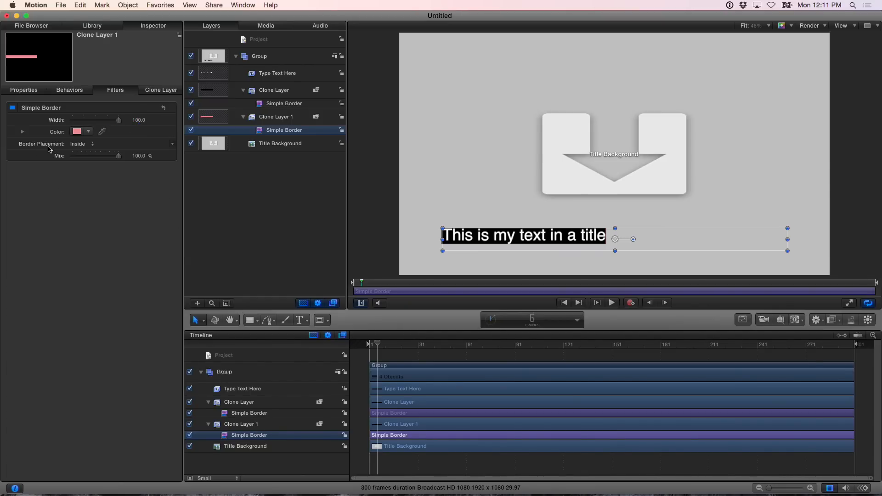
click(78, 146)
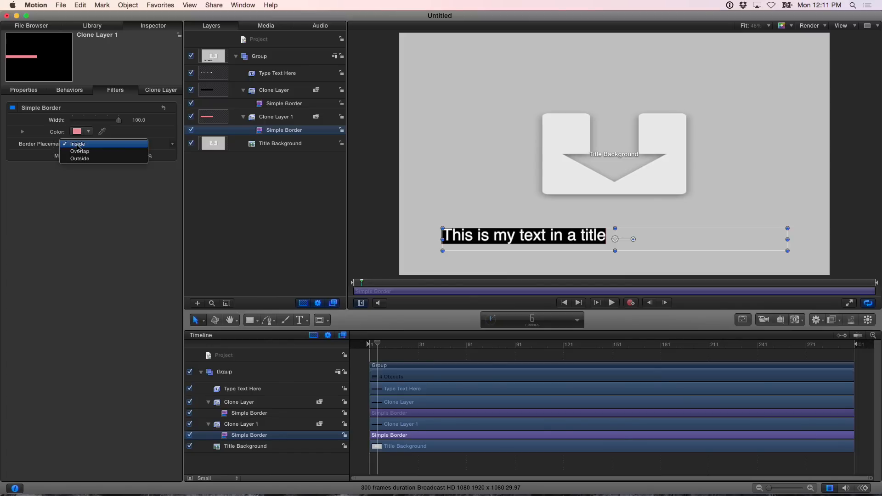
click(79, 155)
click(79, 144)
click(79, 152)
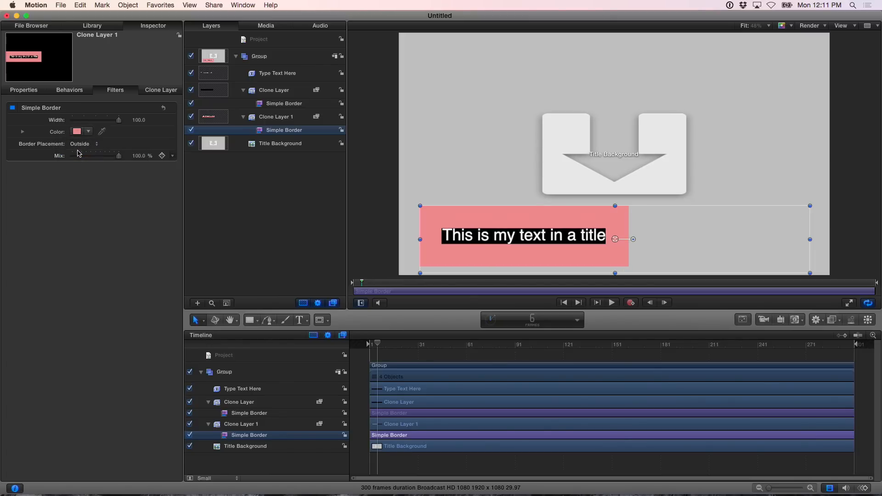
click(81, 145)
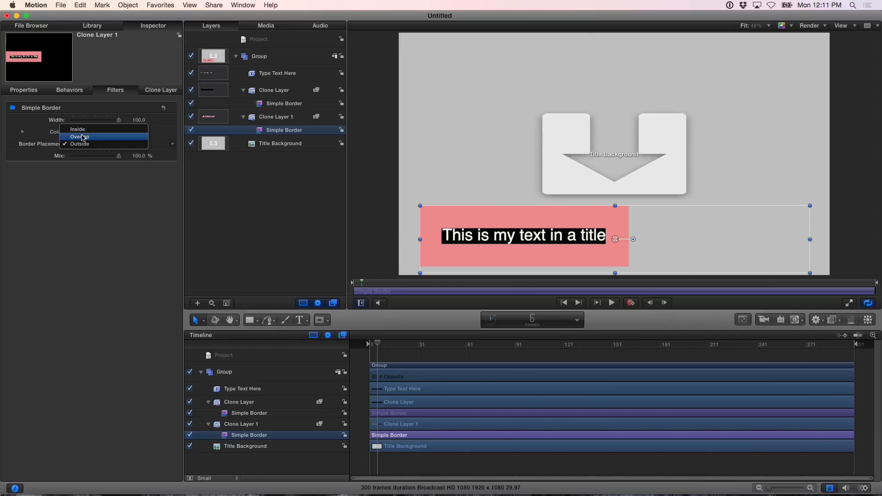
click(82, 137)
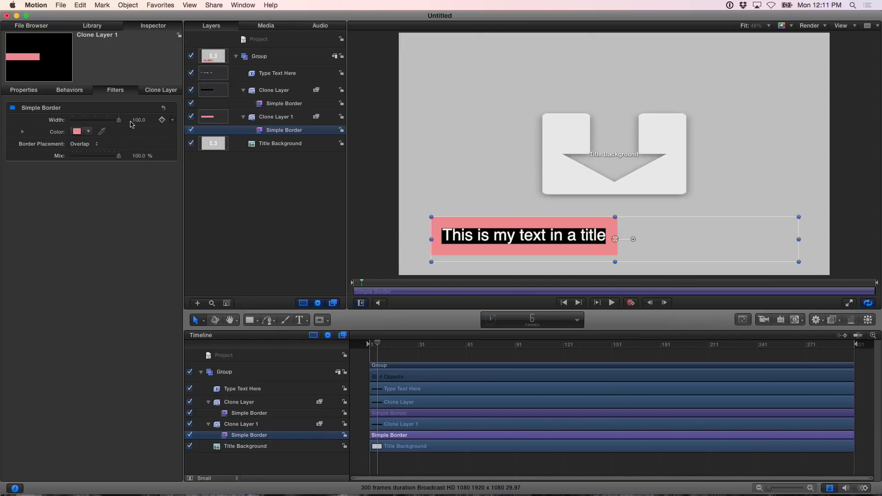
Set the pink border's width to 25 and its placement to Outside
drag(134, 120, 135, 120)
text(20)
key(Return)
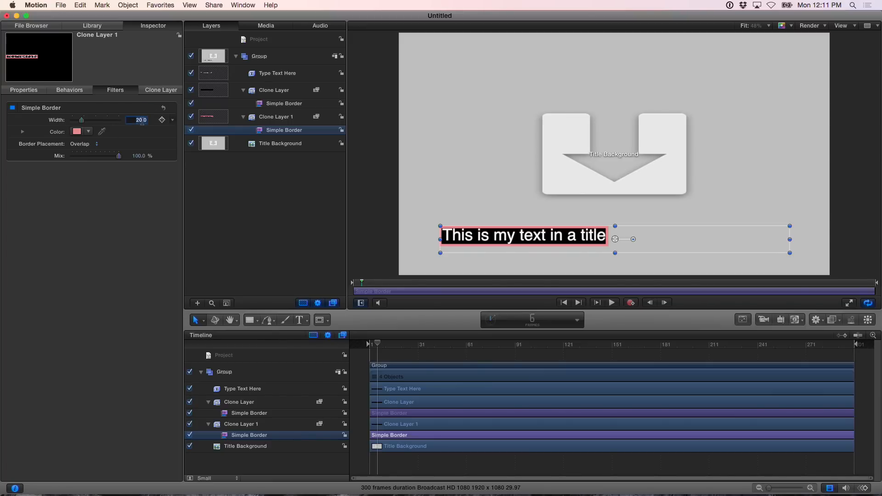
text(25)
key(Return)
click(87, 144)
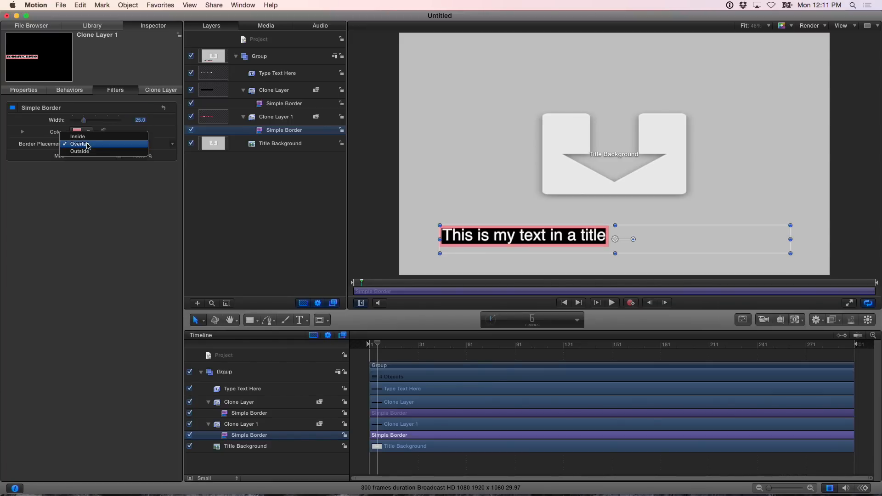
click(81, 151)
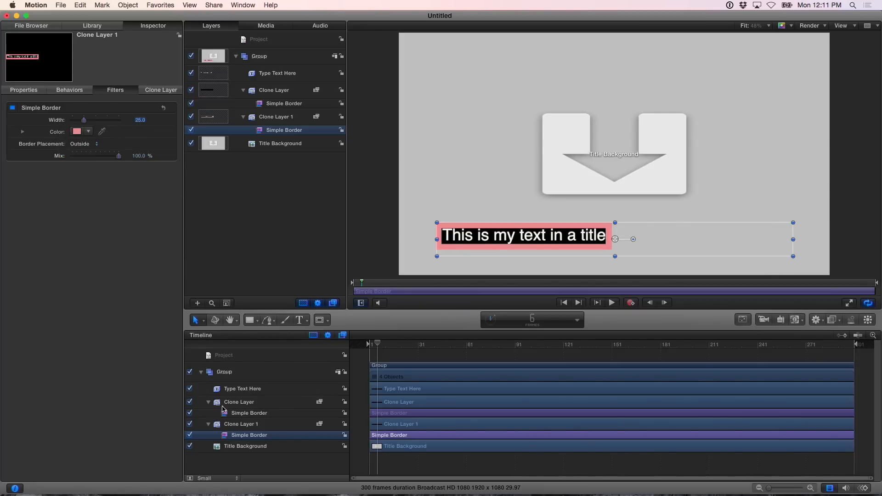
Change the title text to "This is my text"
click(238, 391)
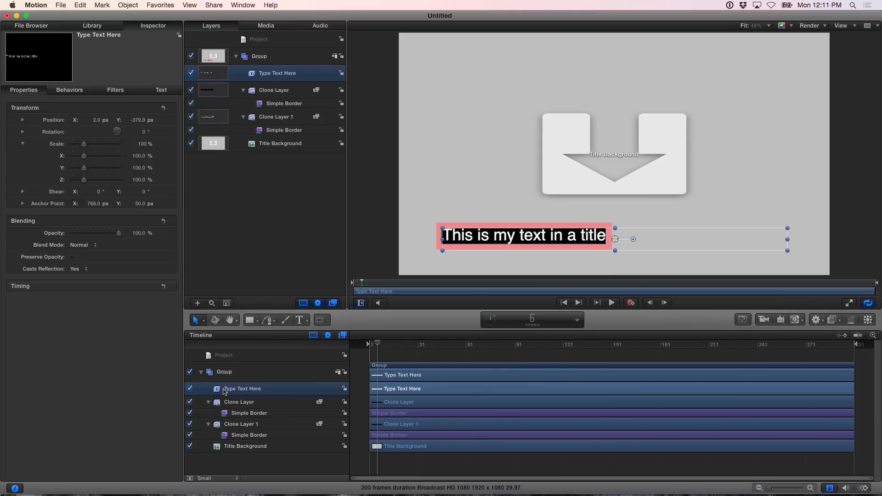
double_click(501, 237)
text(This)
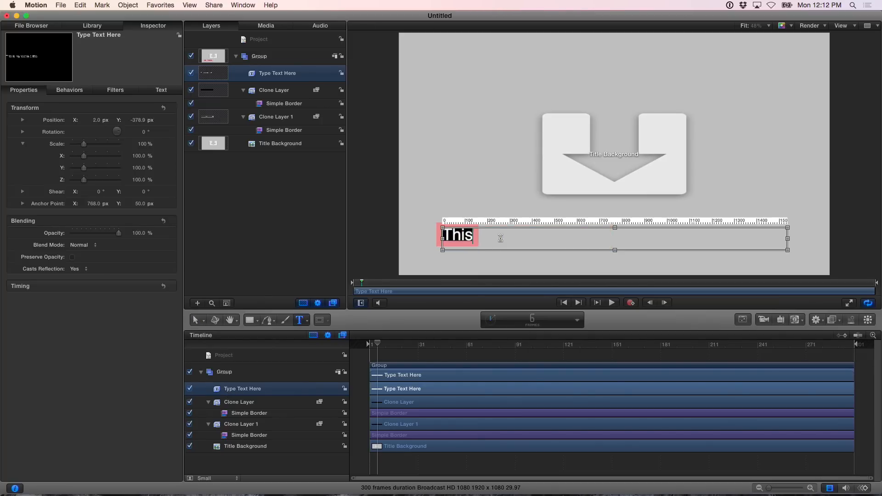
text( is my text)
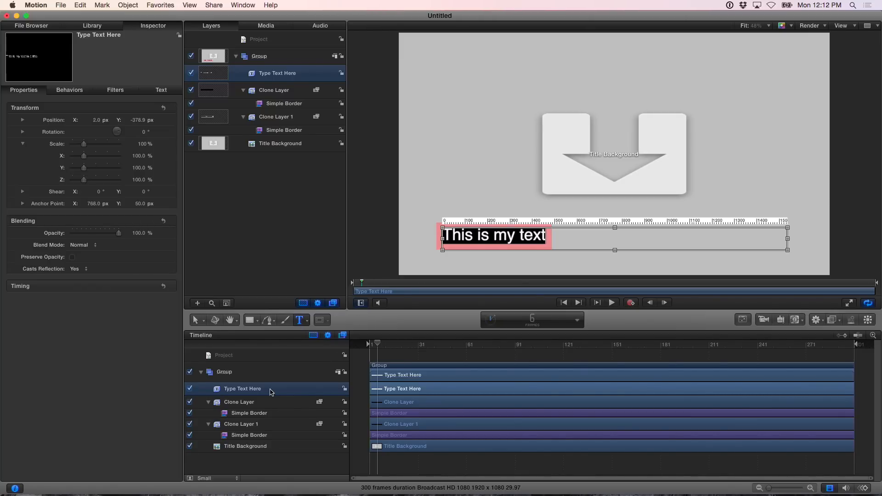
Toggle each clone layer's visibility off and on to compare the two borders
click(245, 403)
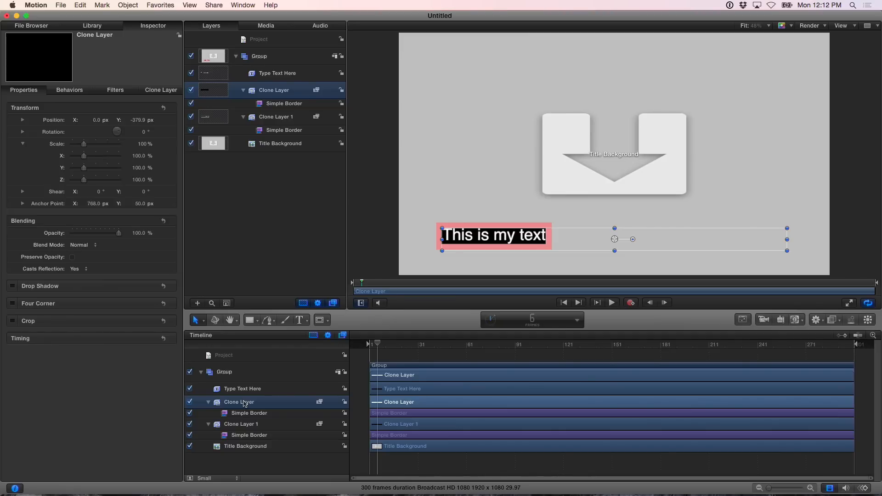
click(190, 424)
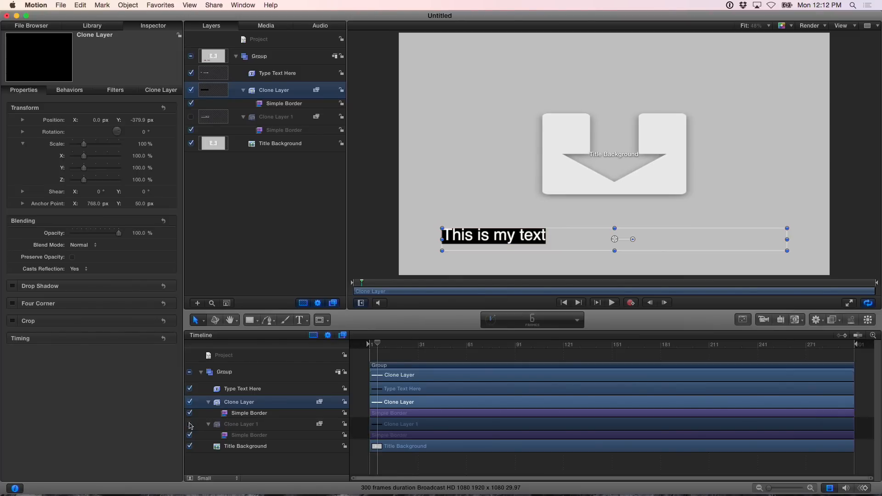
click(190, 425)
click(191, 402)
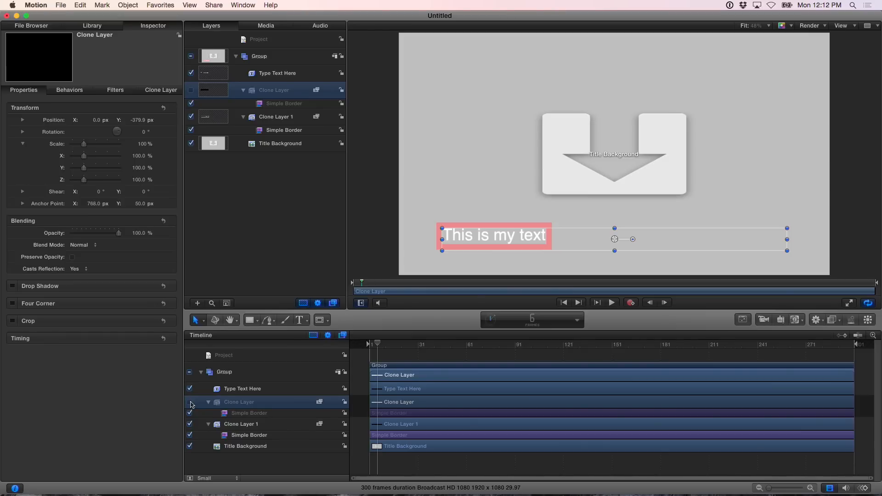
click(190, 402)
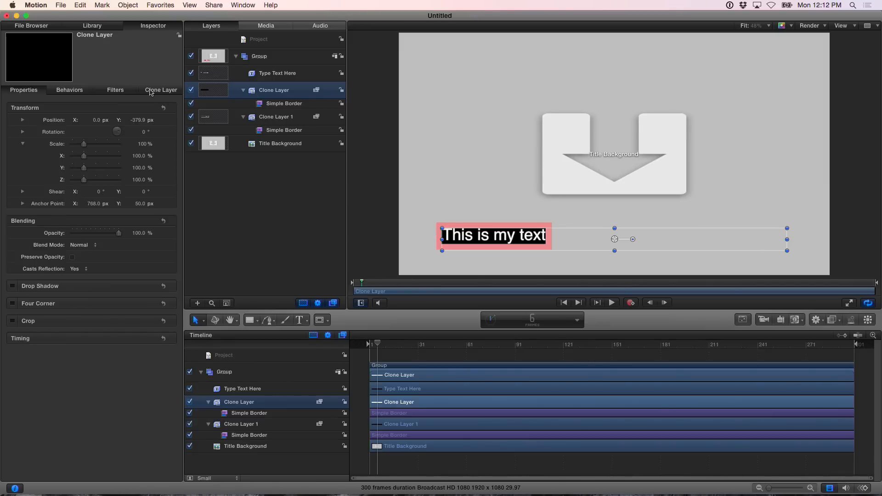
Publish the Color parameter of the first clone layer's black Simple Border filter
click(154, 91)
click(116, 90)
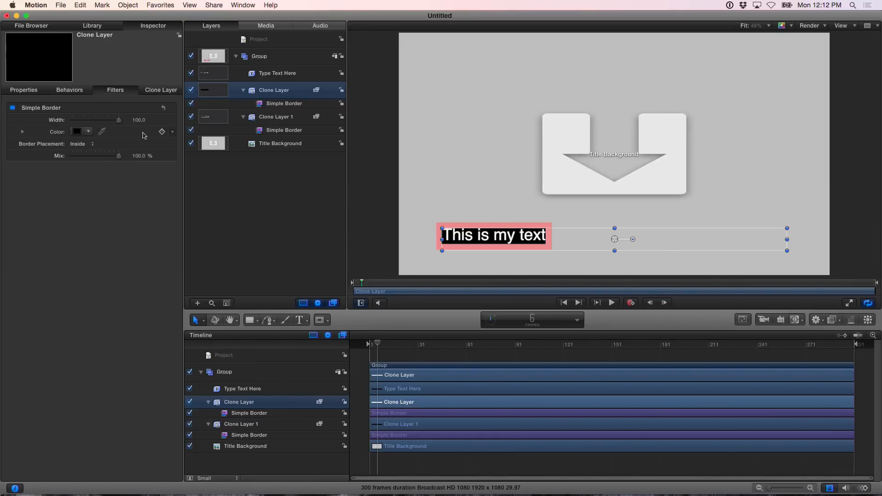
click(174, 132)
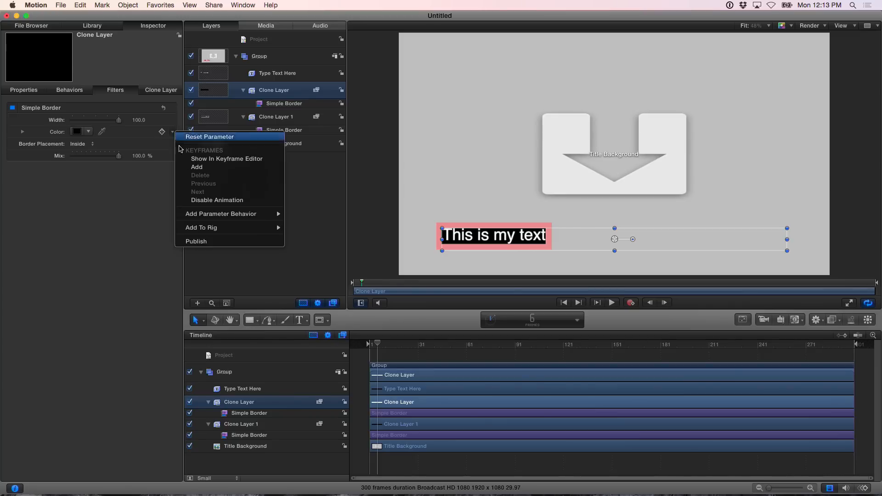
click(198, 243)
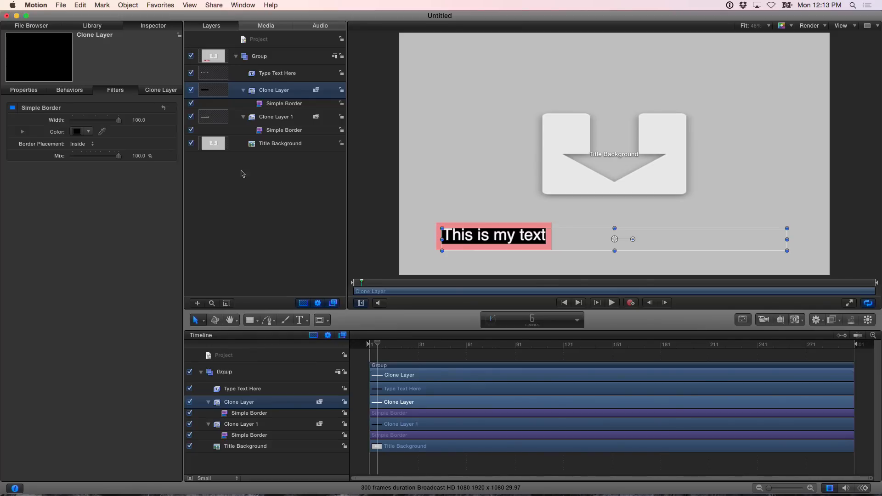
Add a Link parameter behavior to the Color of the pink Simple Border on Clone Layer 1
click(269, 131)
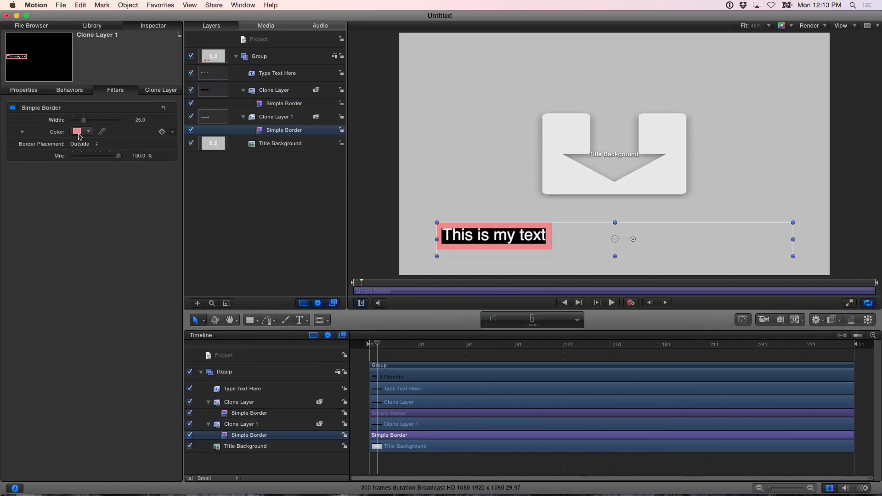
click(173, 133)
mouse_move(197, 216)
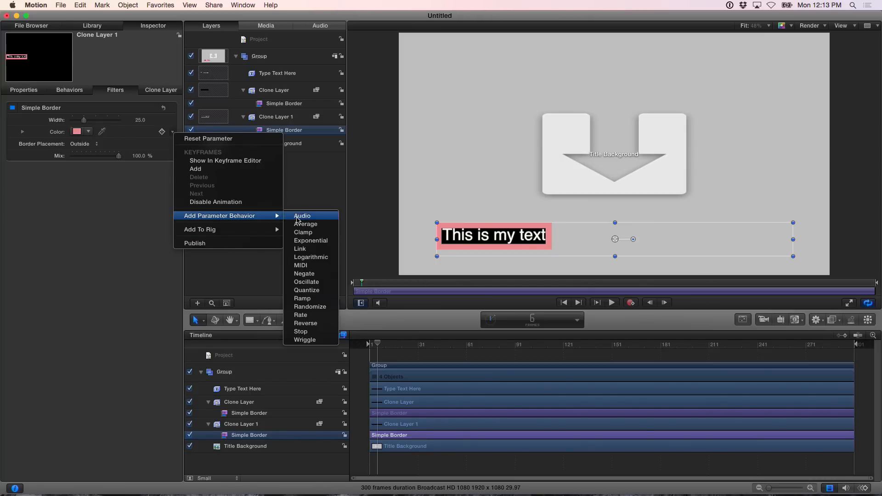
click(300, 248)
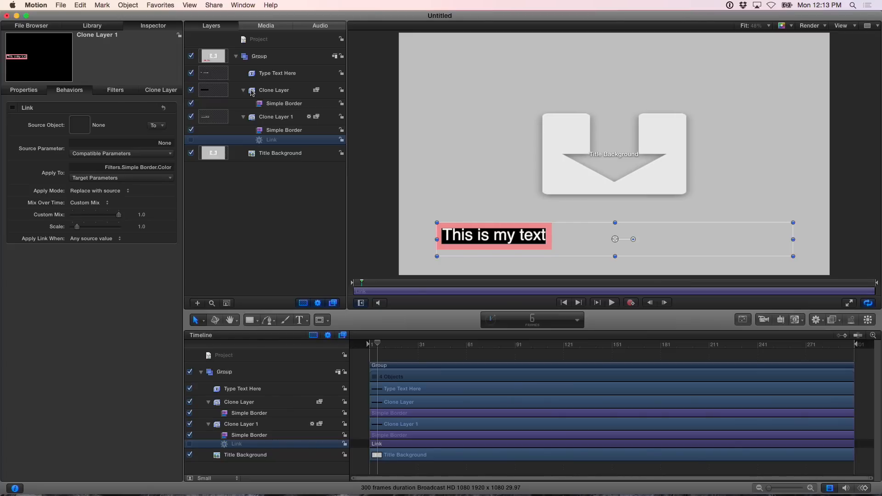
Set the Link's source object to Clone Layer and its source parameter to the Simple Border Color, all channels
mouse_move(252, 92)
mouse_down()
mouse_move(168, 100)
mouse_move(79, 128)
mouse_up()
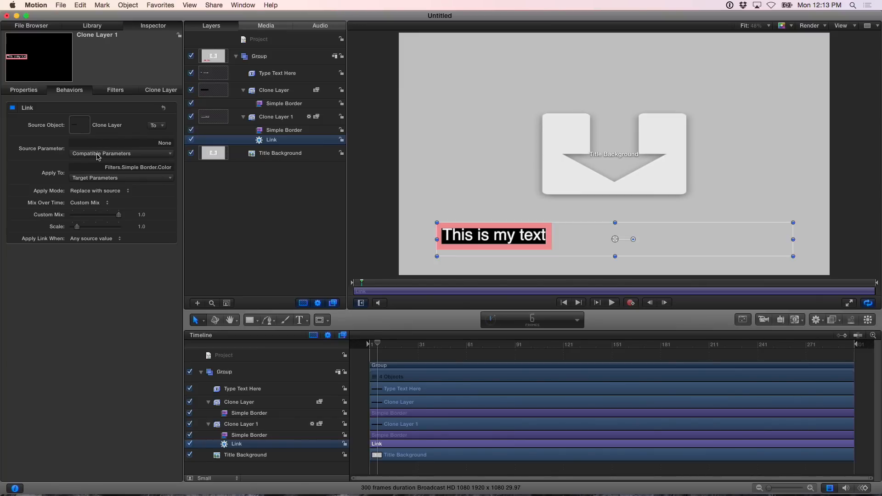
click(98, 157)
mouse_move(94, 165)
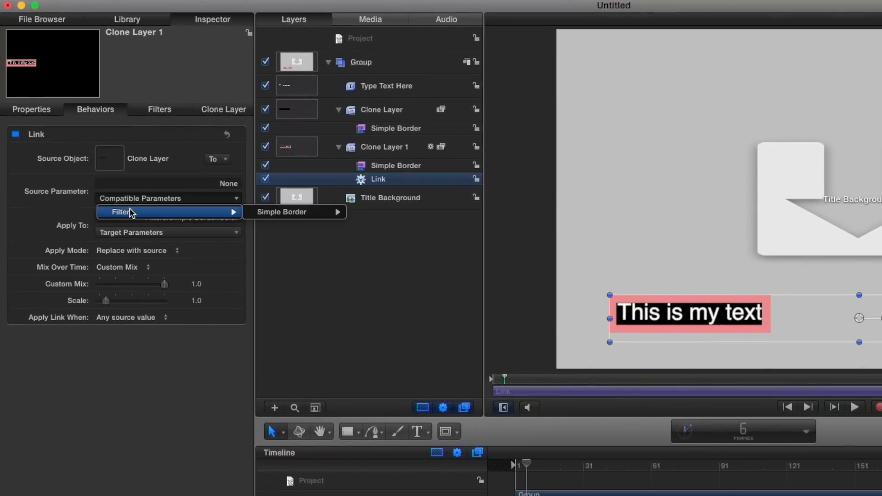
mouse_move(259, 220)
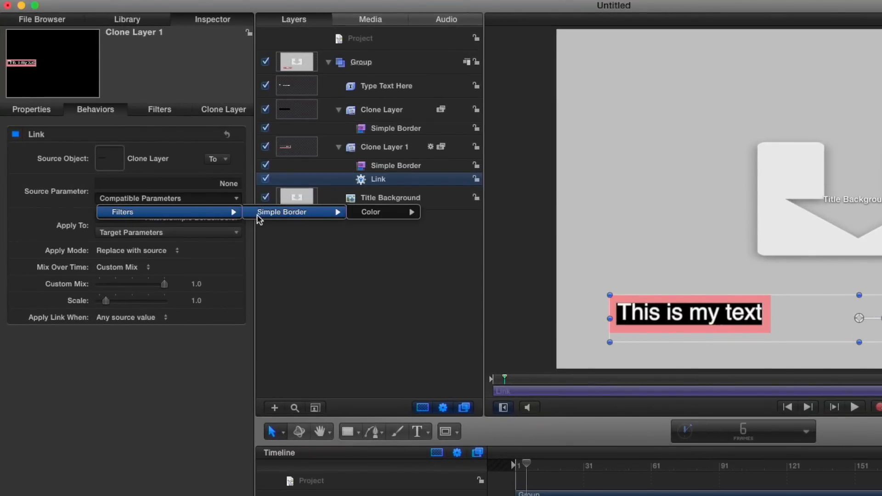
mouse_move(368, 213)
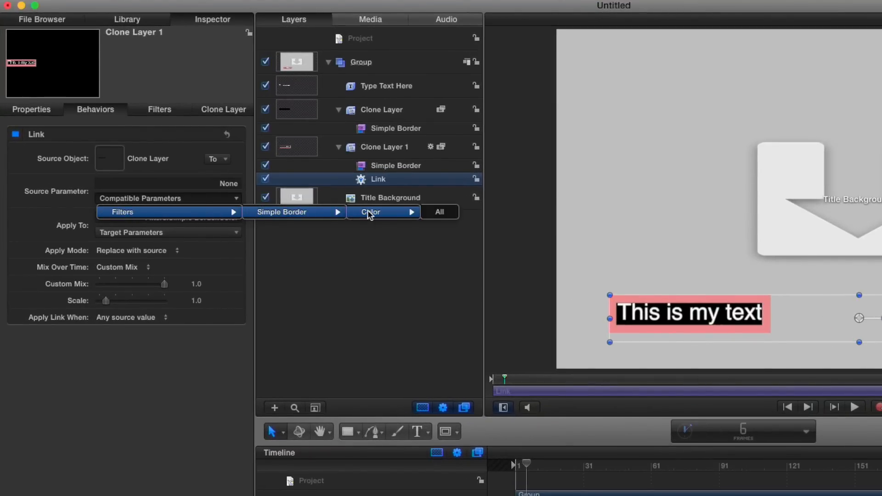
click(437, 214)
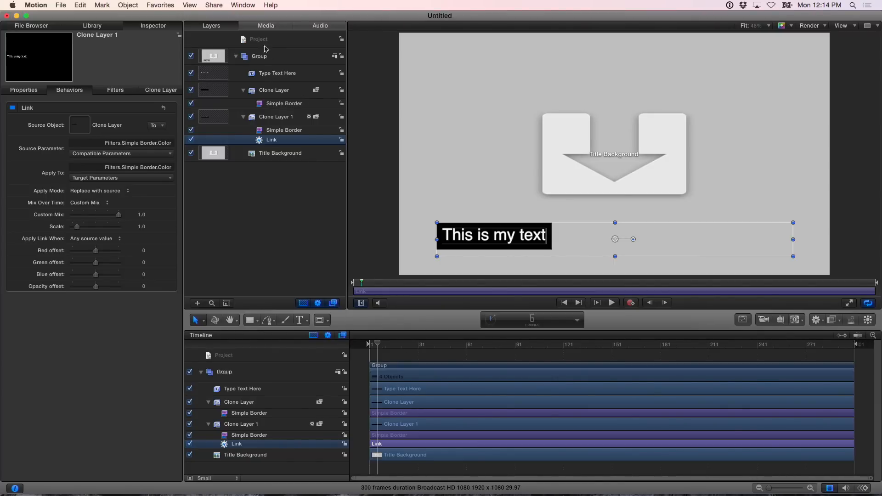
Set the project's published border Color to an olive green and close the color picker
click(258, 44)
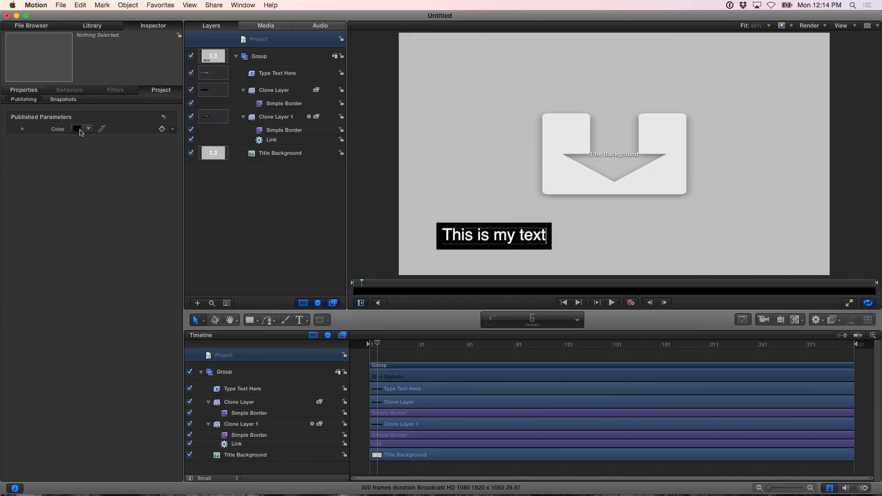
click(78, 129)
click(206, 273)
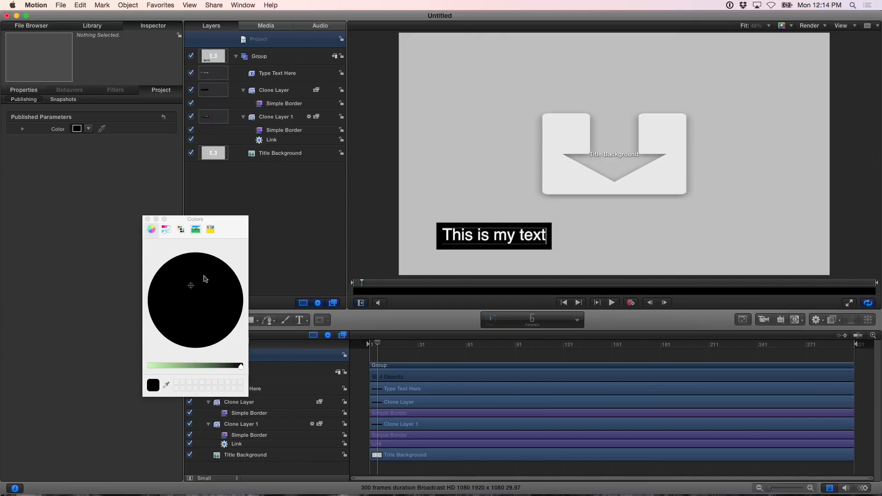
mouse_move(207, 364)
mouse_down()
mouse_move(173, 364)
mouse_move(197, 368)
mouse_up()
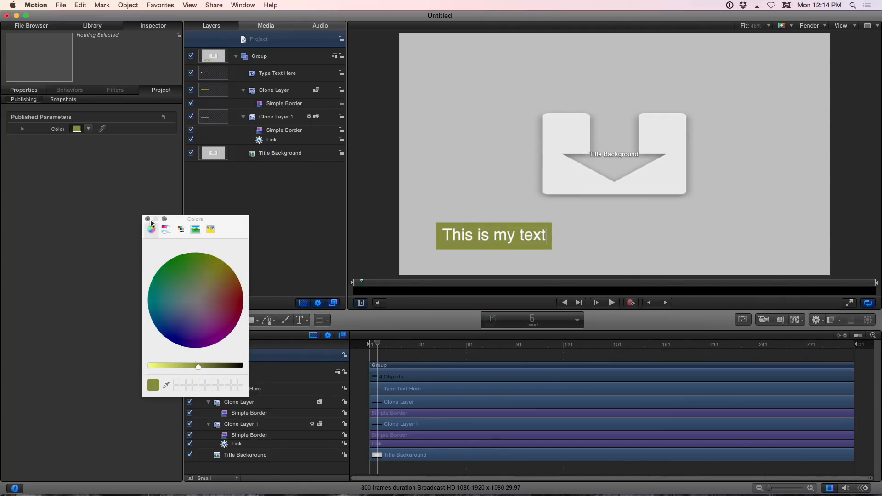
click(151, 221)
click(148, 219)
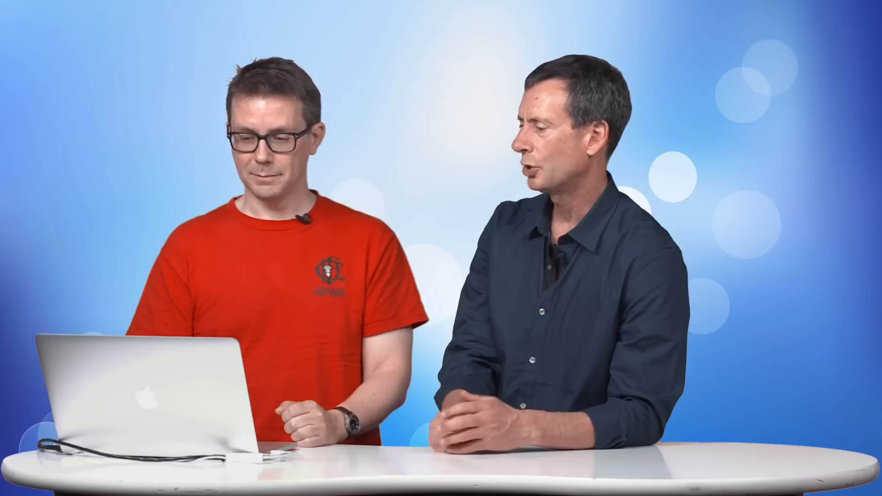